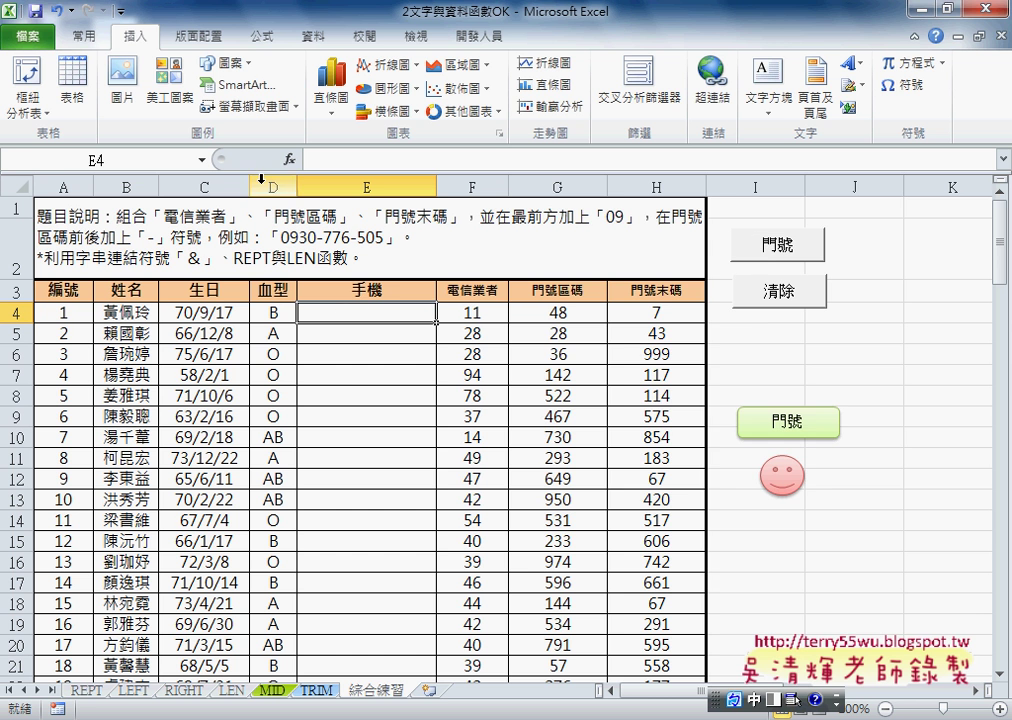
- Begin a formula in E4 and pick the custom 手機 function from the 全部 (All) category
left_click(290, 159)
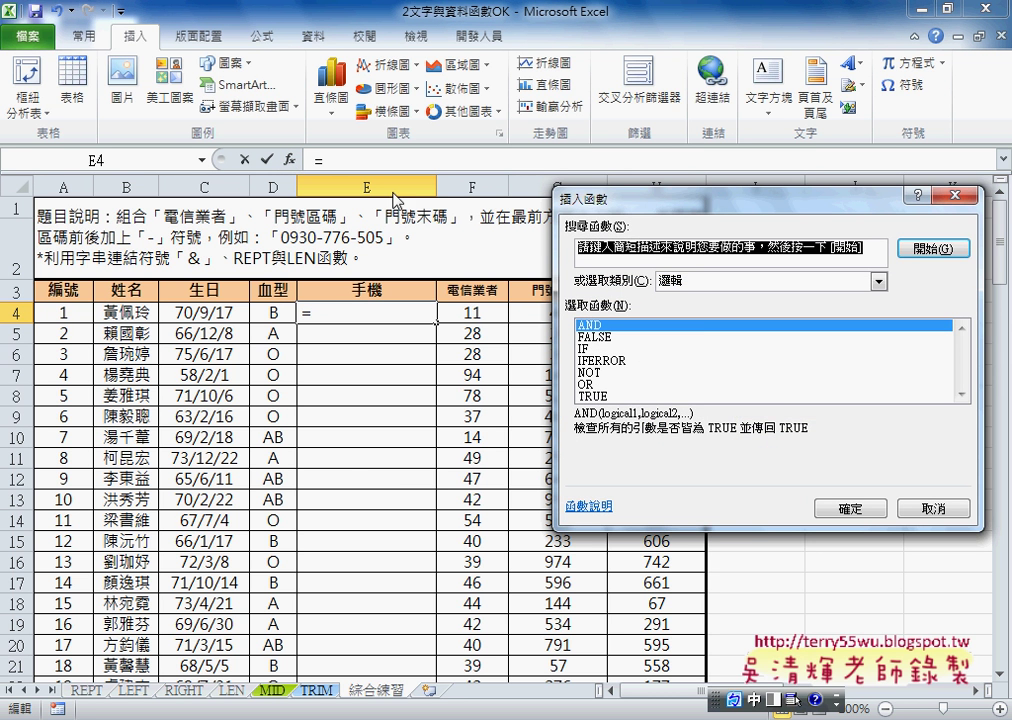
left_click_drag(605, 197, 435, 197)
left_click(560, 281)
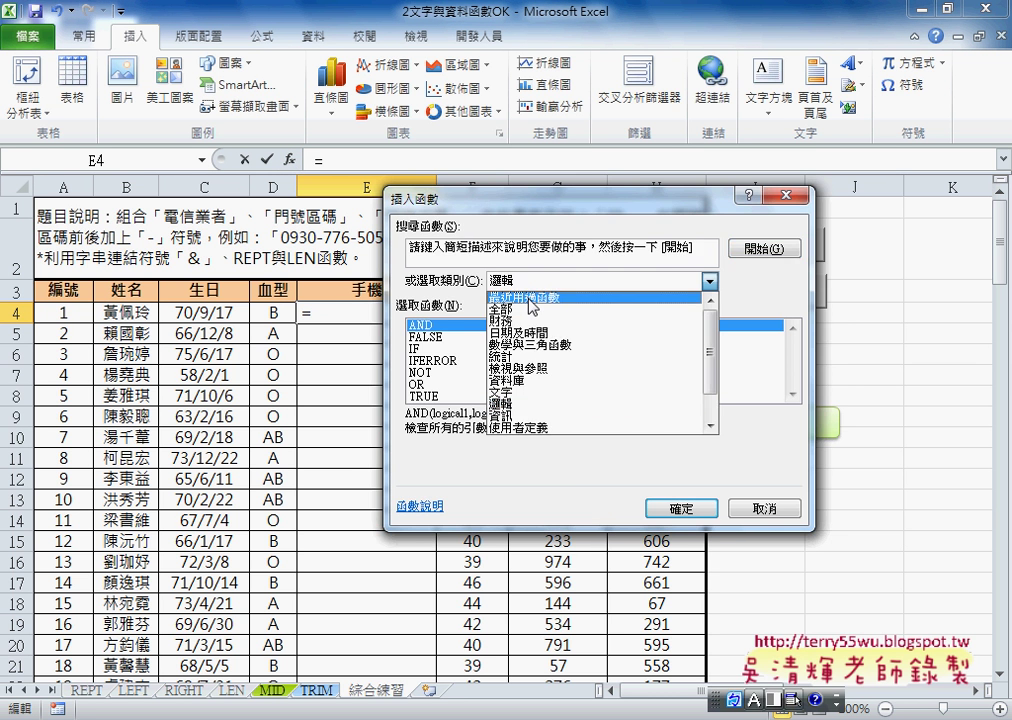
left_click(520, 309)
left_click_drag(795, 332, 797, 397)
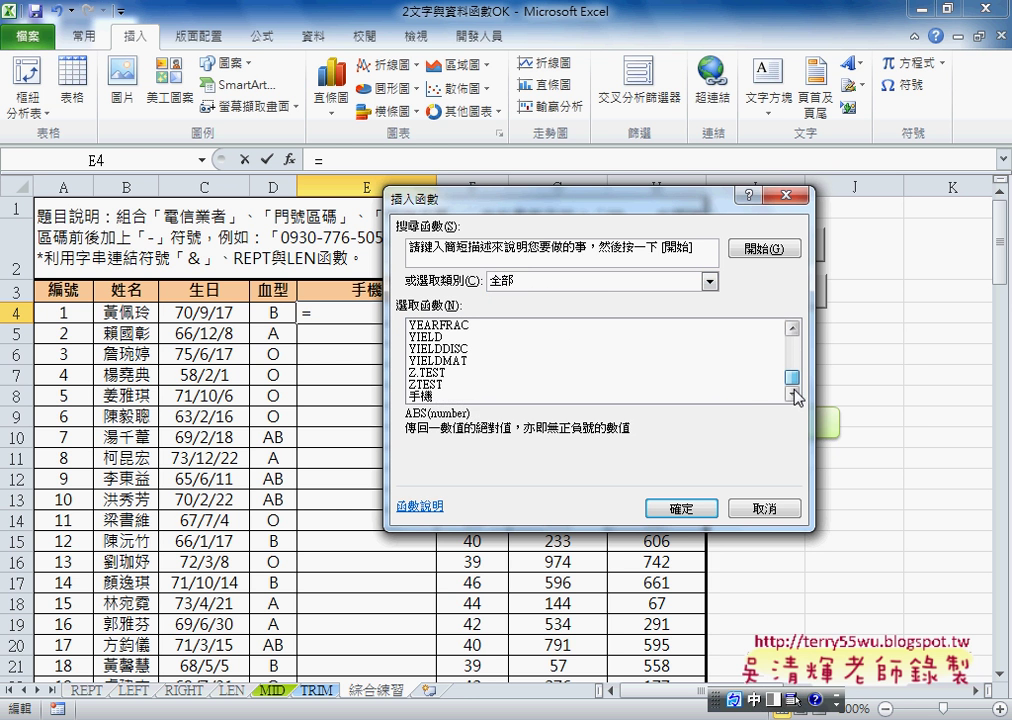
left_click(500, 396)
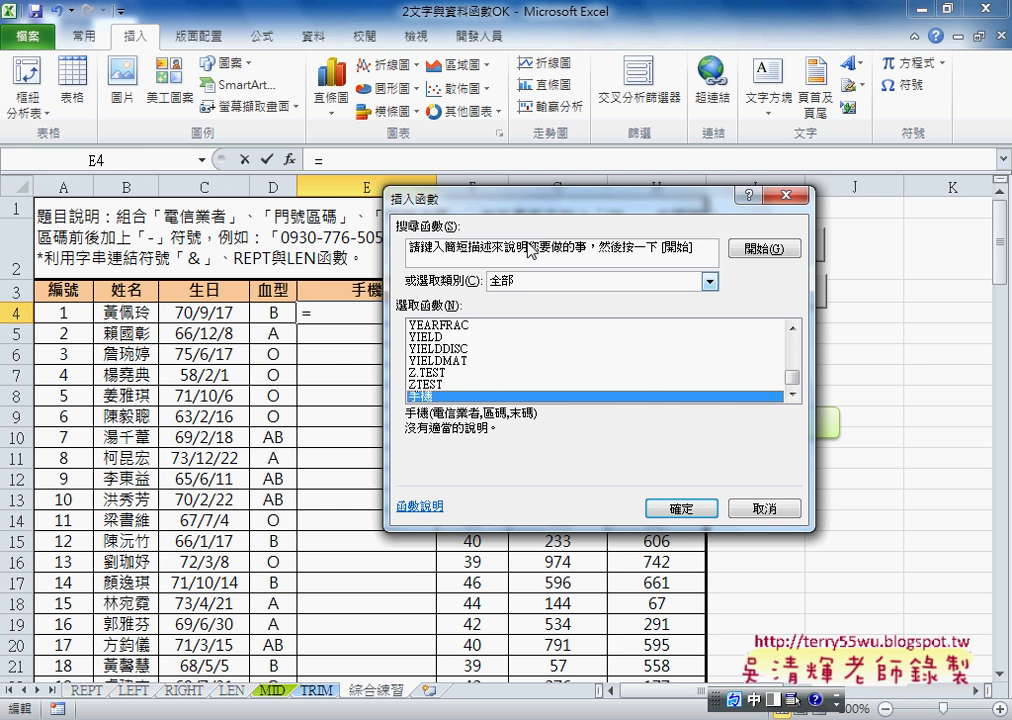
left_click_drag(388, 197, 487, 345)
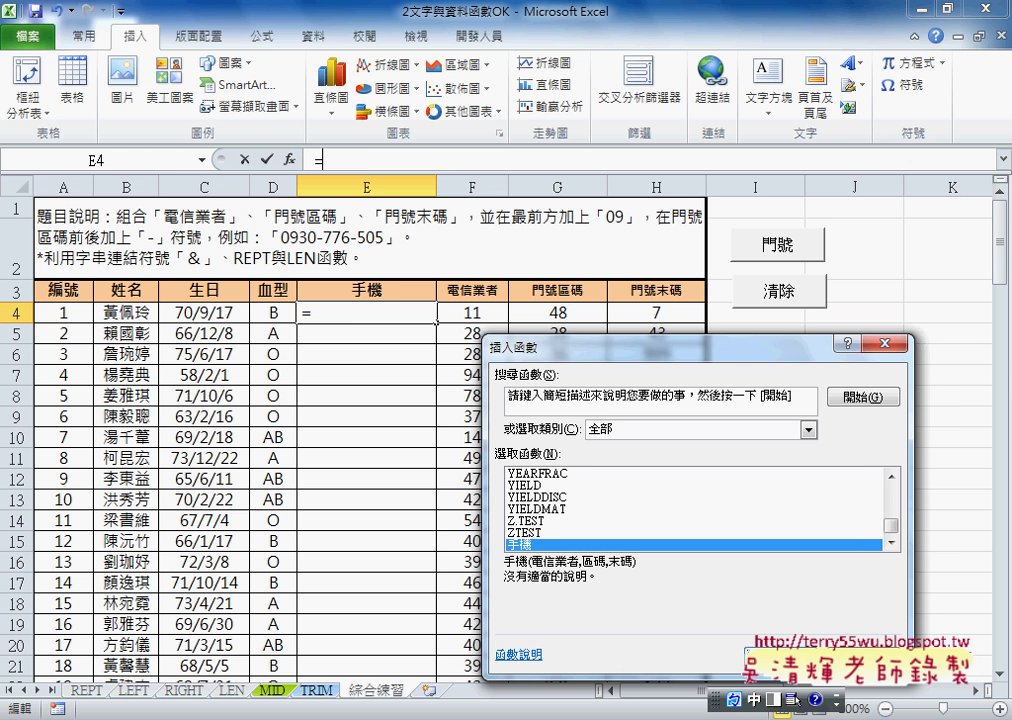
double_click(520, 545)
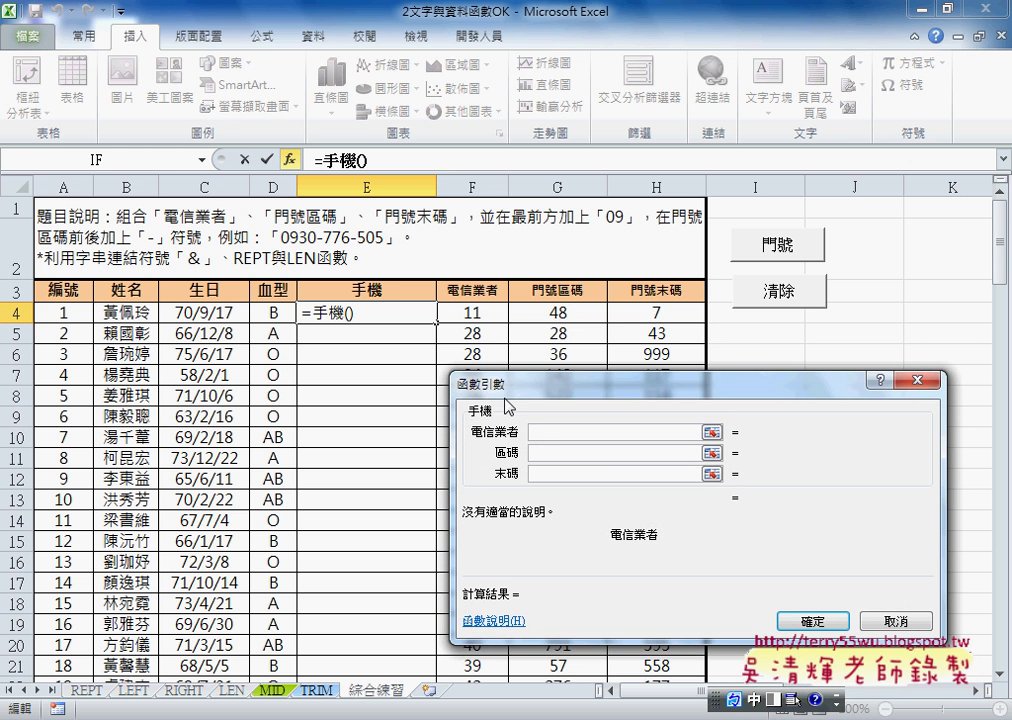
left_click(470, 314)
key("Tab")
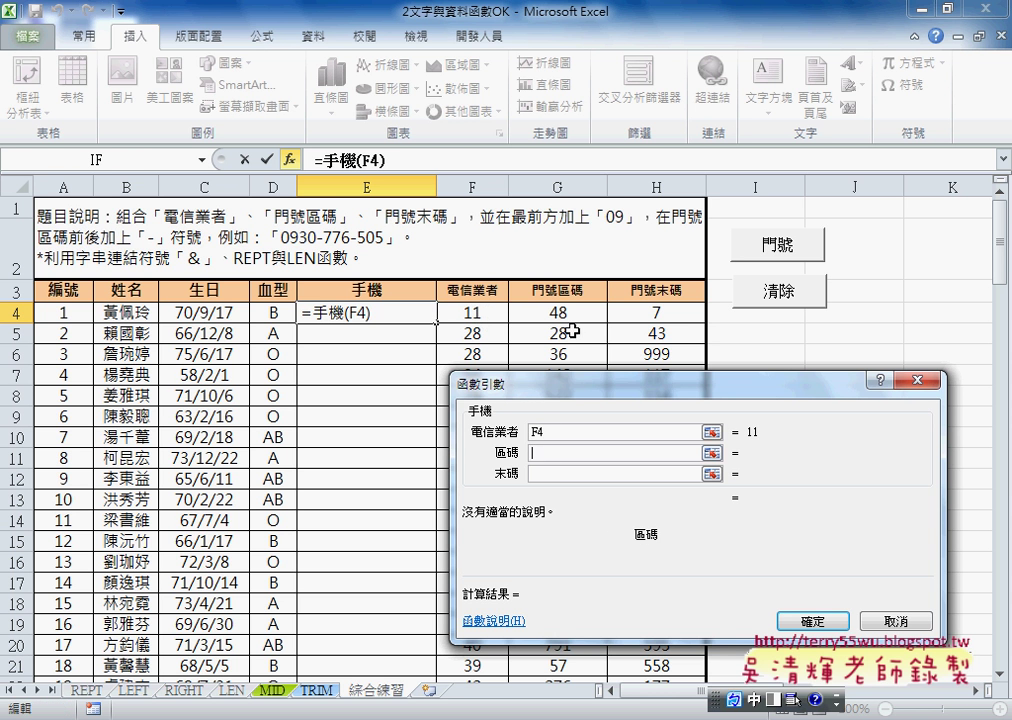
left_click(565, 314)
left_click(600, 473)
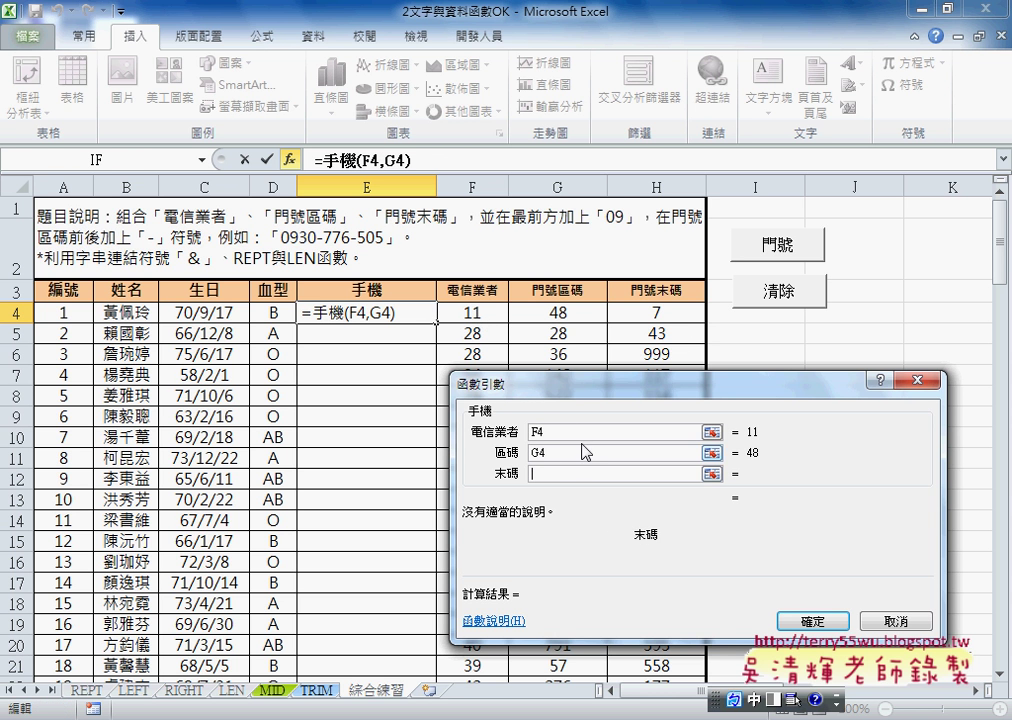
left_click(677, 315)
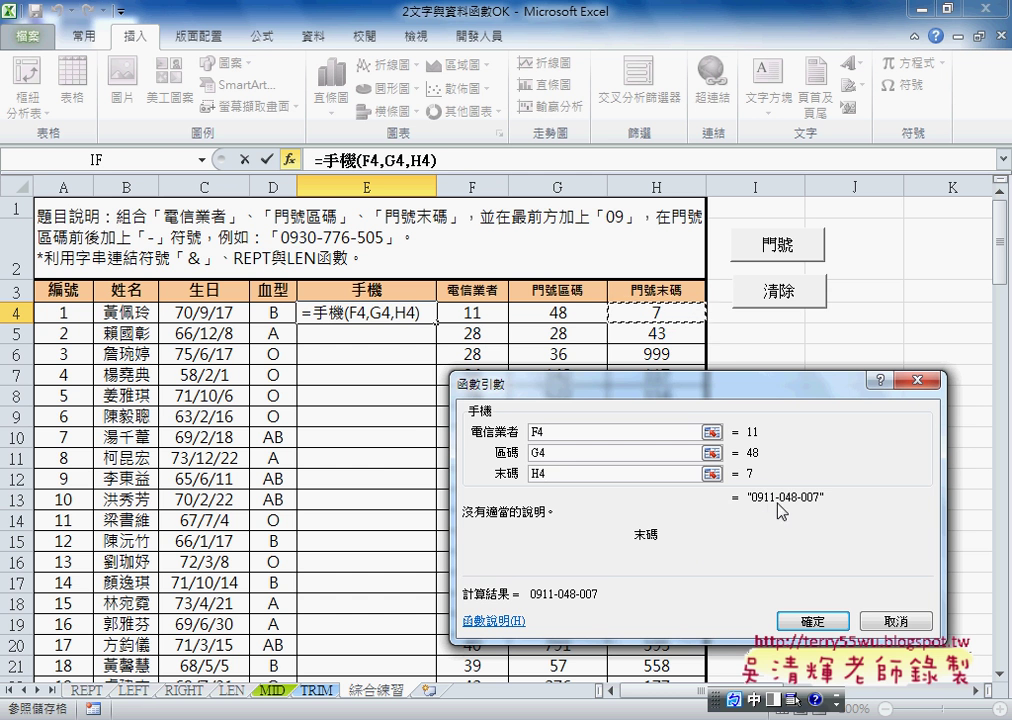
left_click(789, 617)
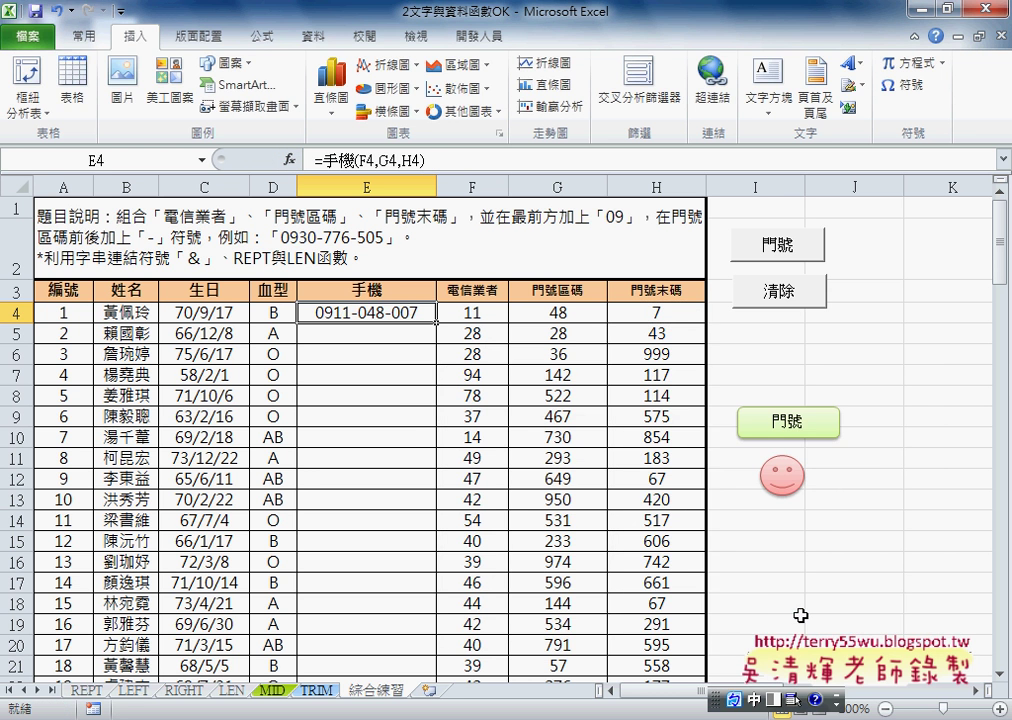
- Copy E4's phone formula down column E and check the formulas in E5 and E6
double_click(437, 321)
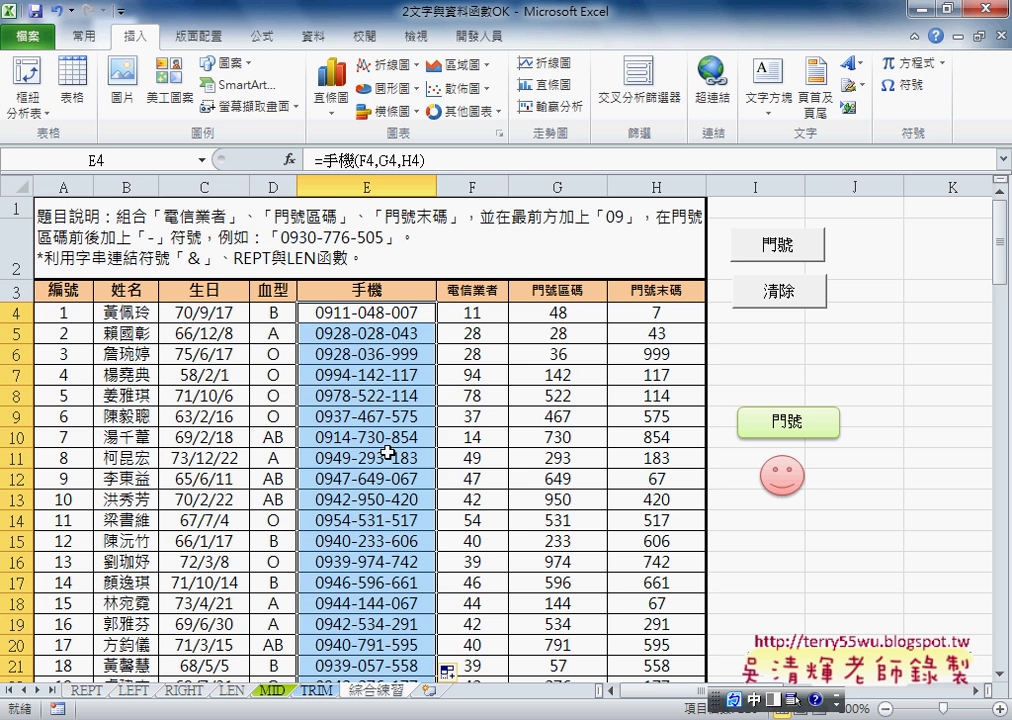
left_click(414, 313)
left_click(414, 339)
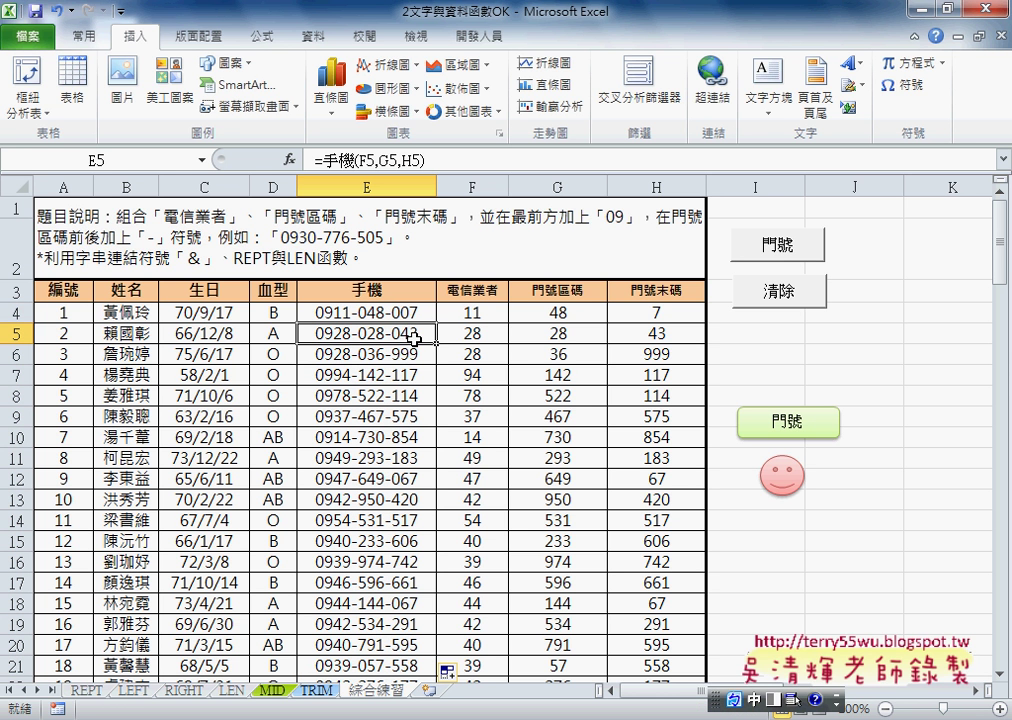
left_click(410, 355)
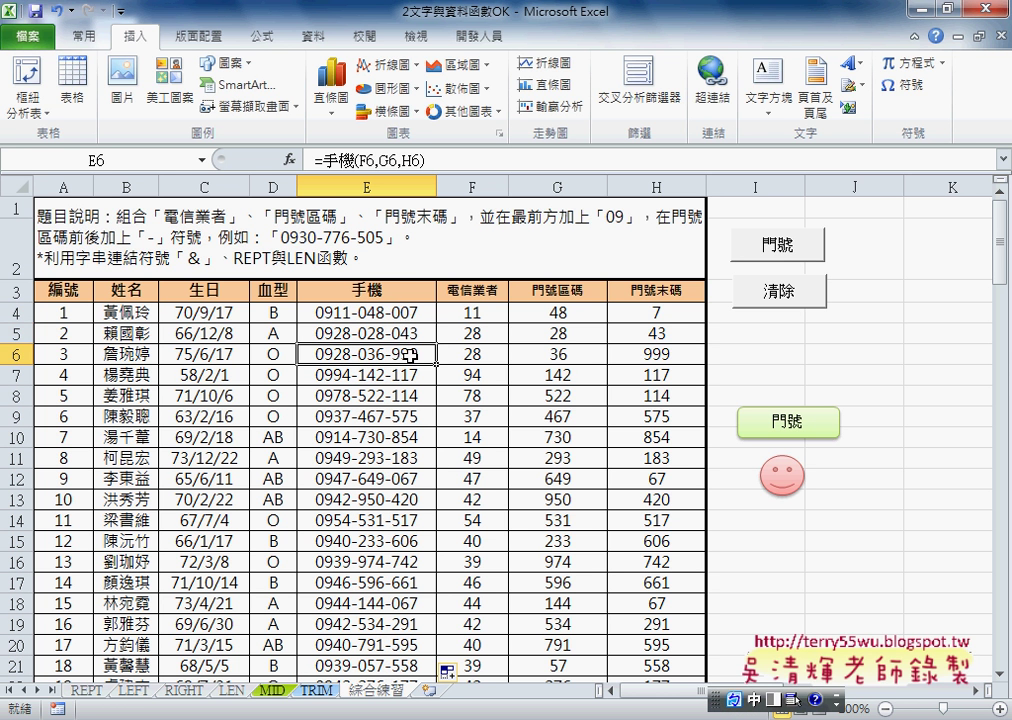
- Recheck the E4–E6 formulas, then clear the phone numbers with the 清除 button
left_click(400, 313)
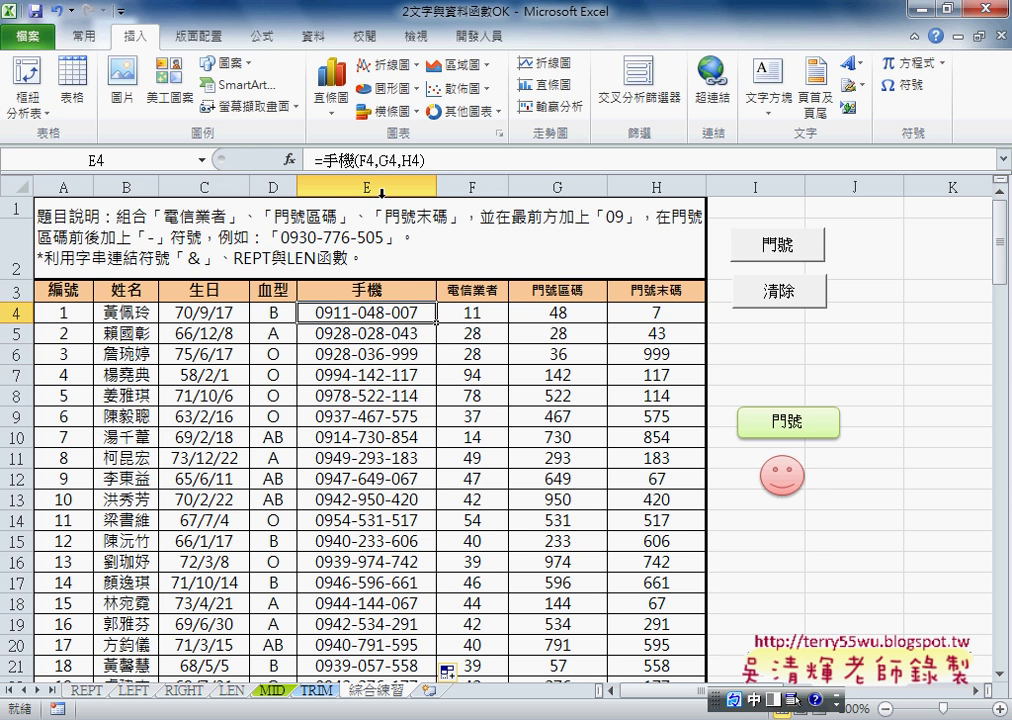
left_click(385, 334)
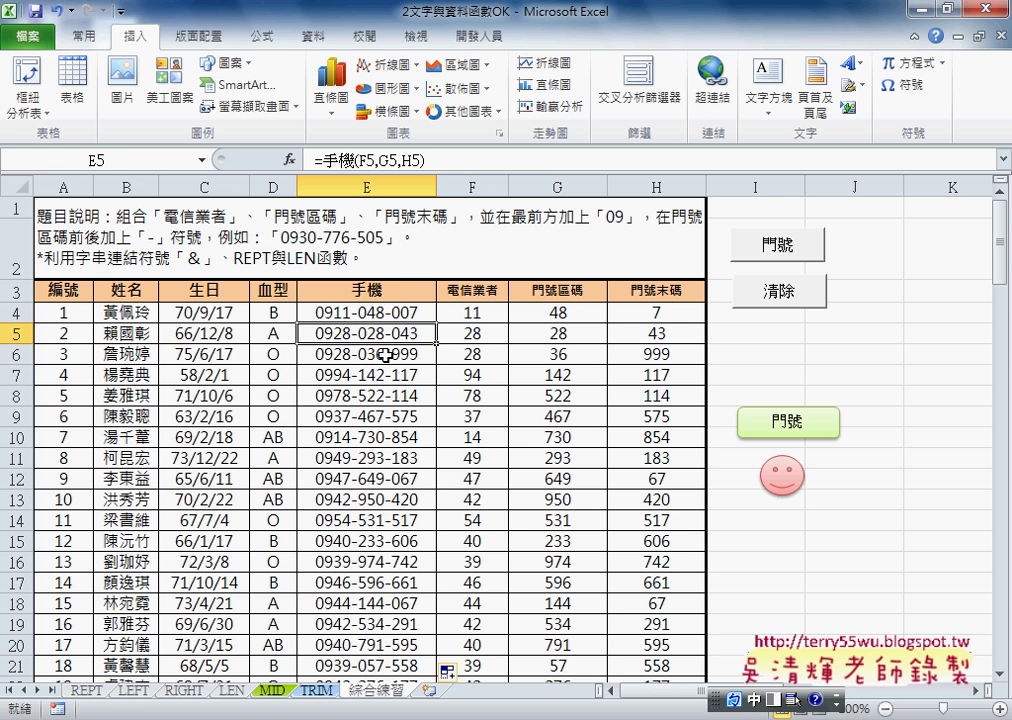
left_click(390, 352)
left_click(405, 314)
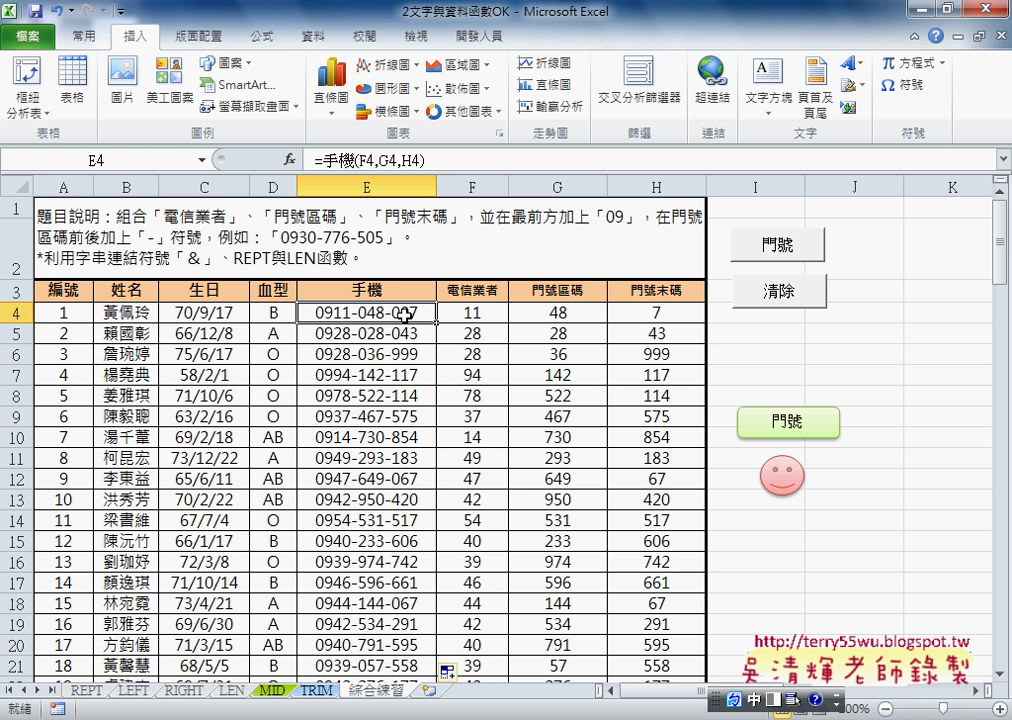
left_click(752, 305)
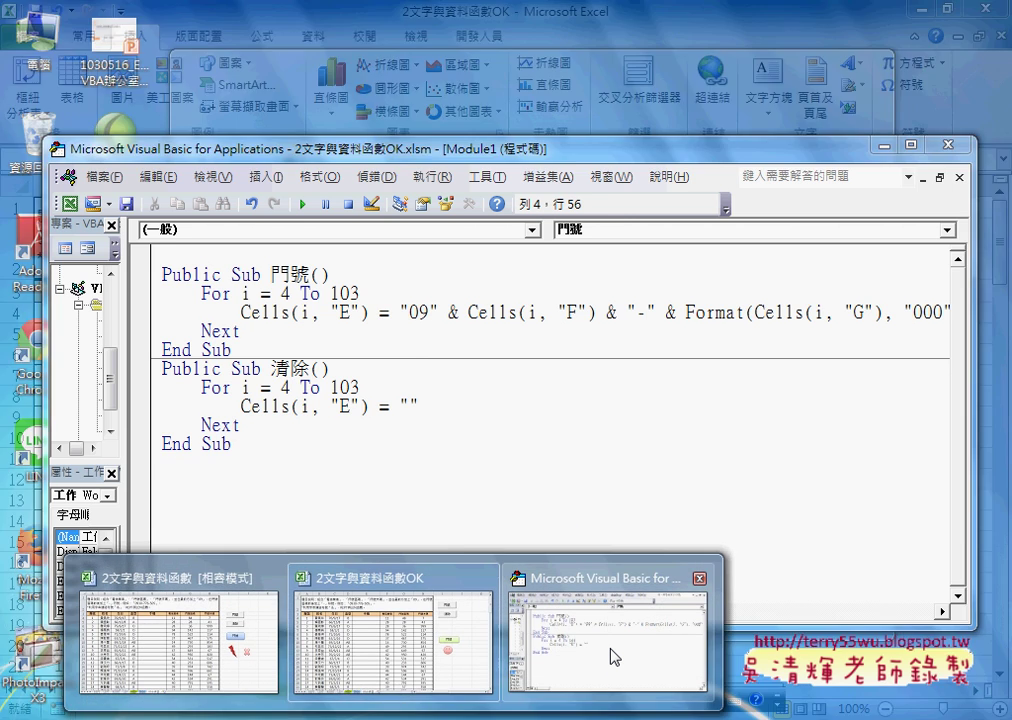
- Switch to the VBA code editor and shift its window to reveal columns A–B
left_click(612, 657)
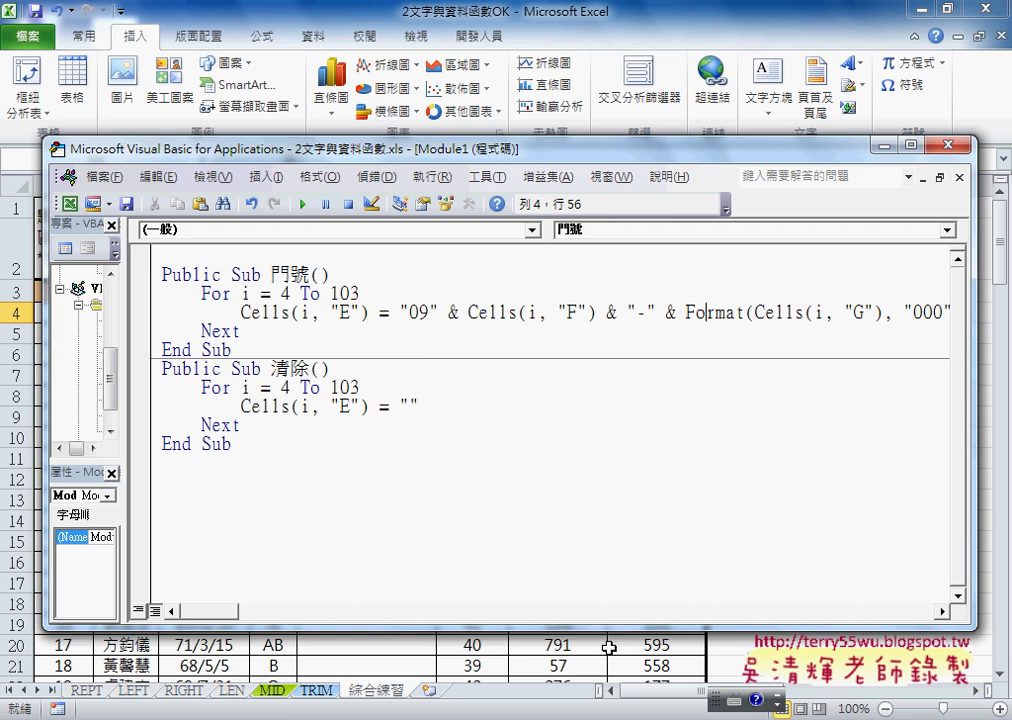
left_click_drag(481, 150, 619, 146)
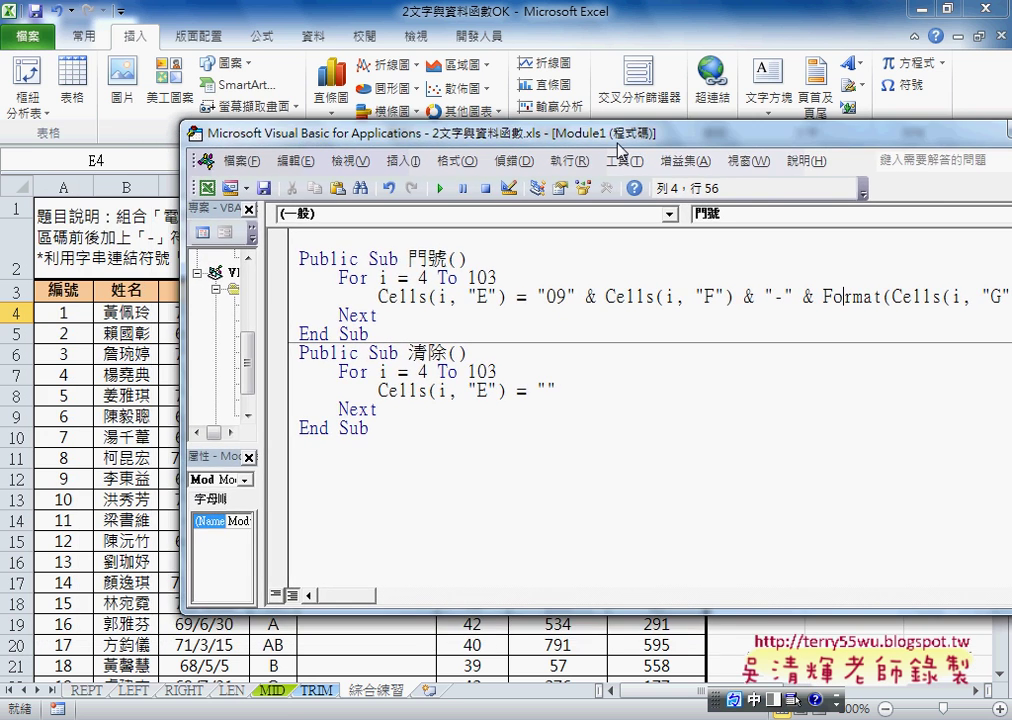
left_click(384, 452)
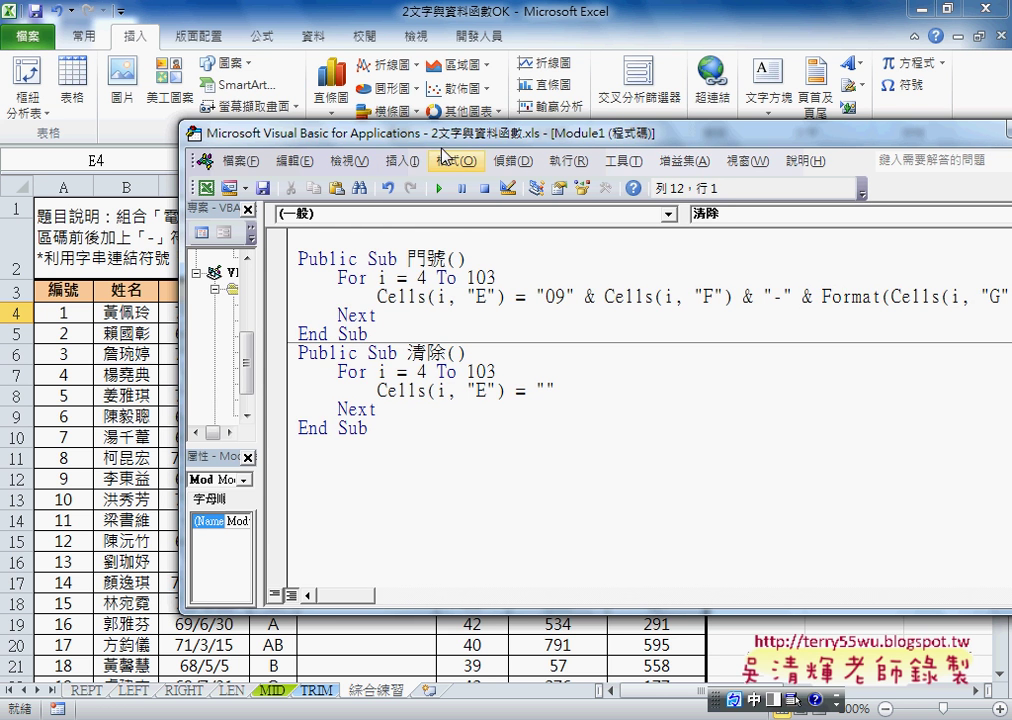
left_click_drag(440, 133, 530, 128)
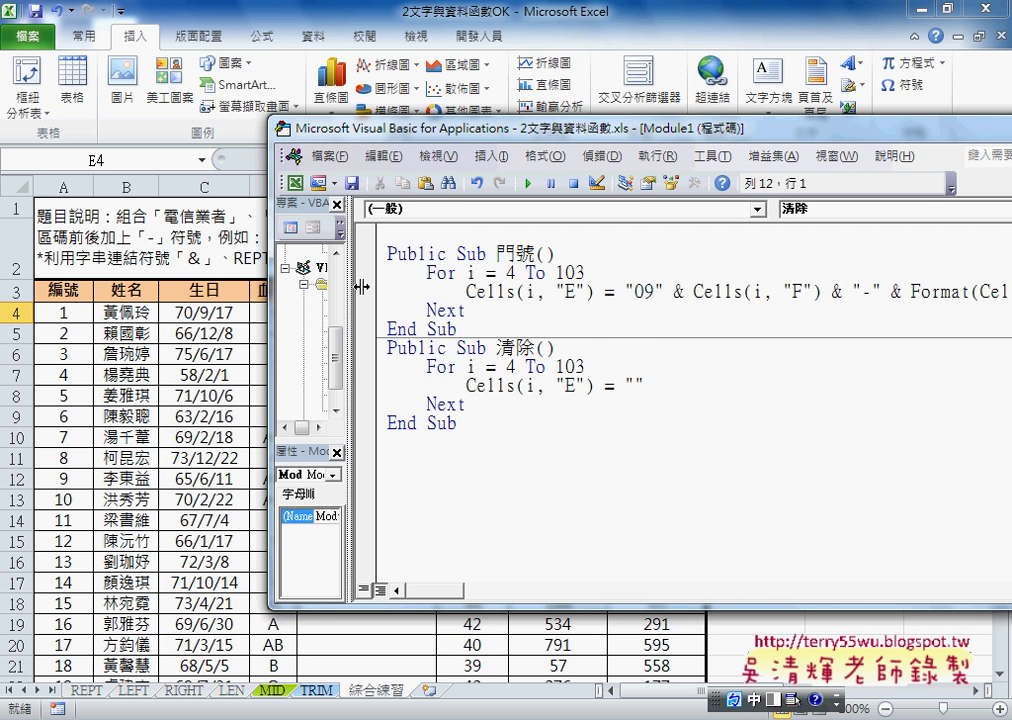
- Widen the Project pane to show Module1 and place the caret on empty line 12
left_click_drag(362, 287, 422, 300)
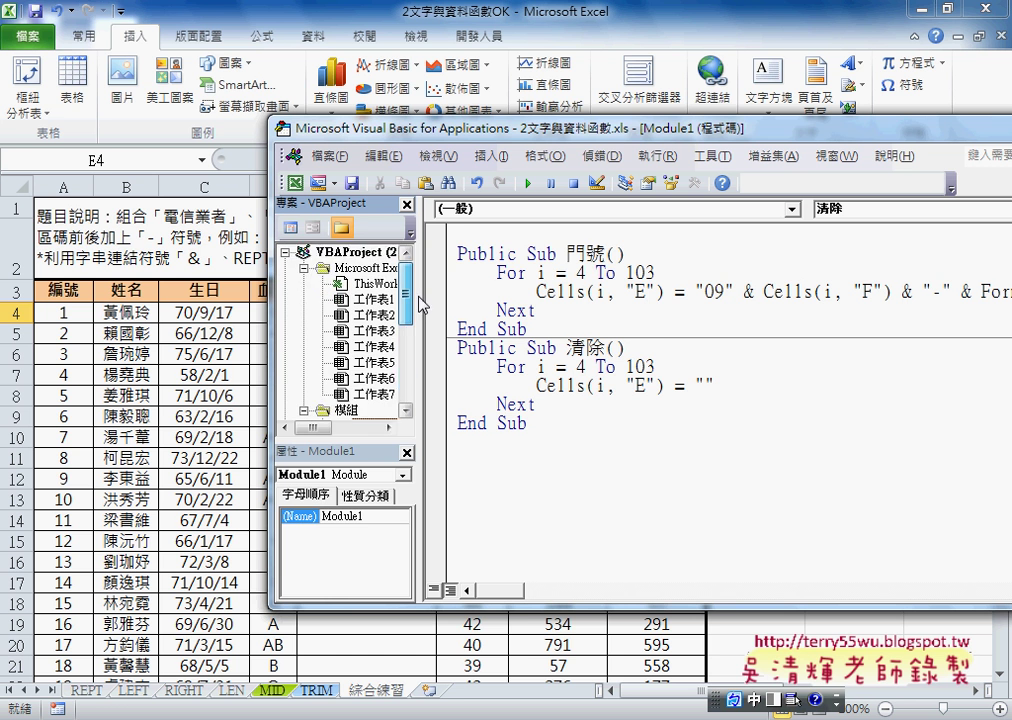
scroll(422, 305, "down", 1)
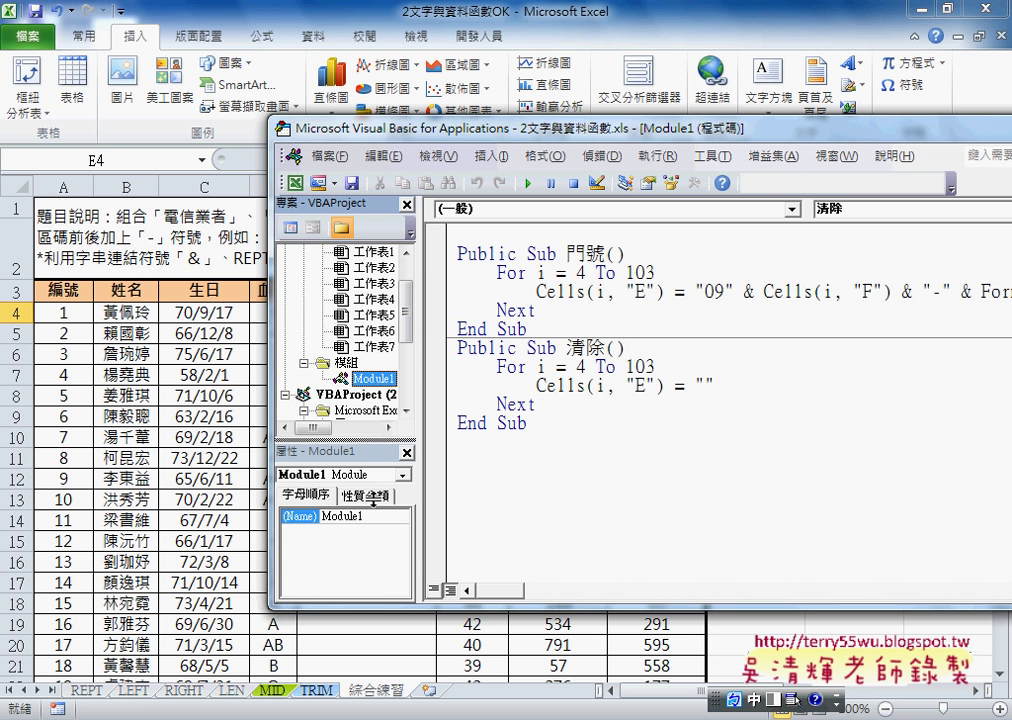
left_click_drag(369, 440, 369, 498)
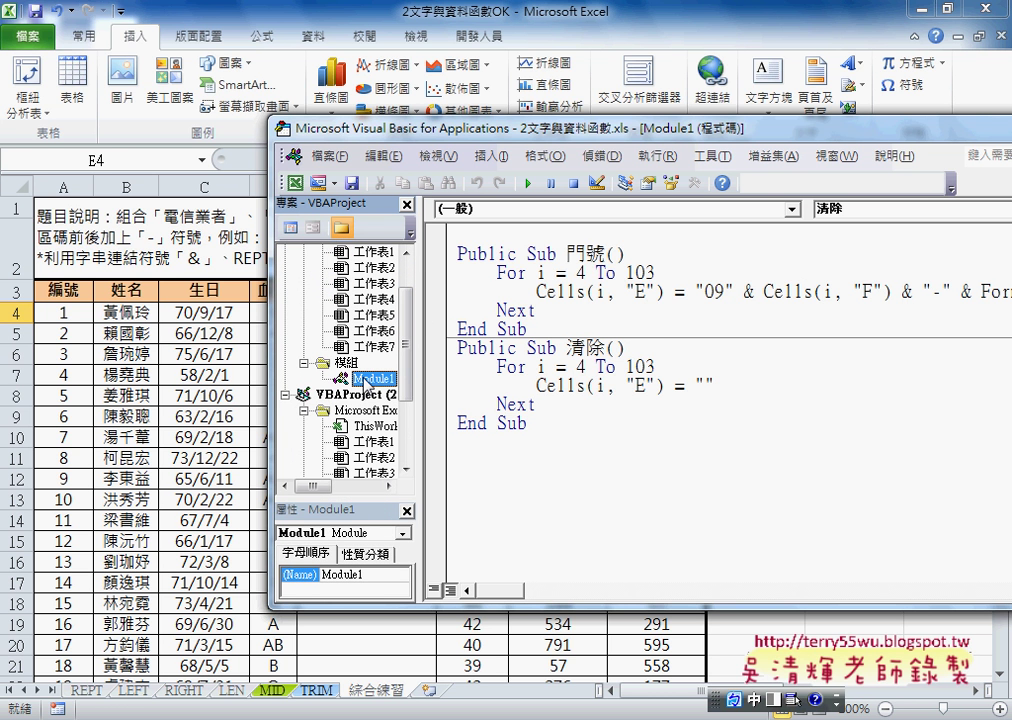
left_click(481, 457)
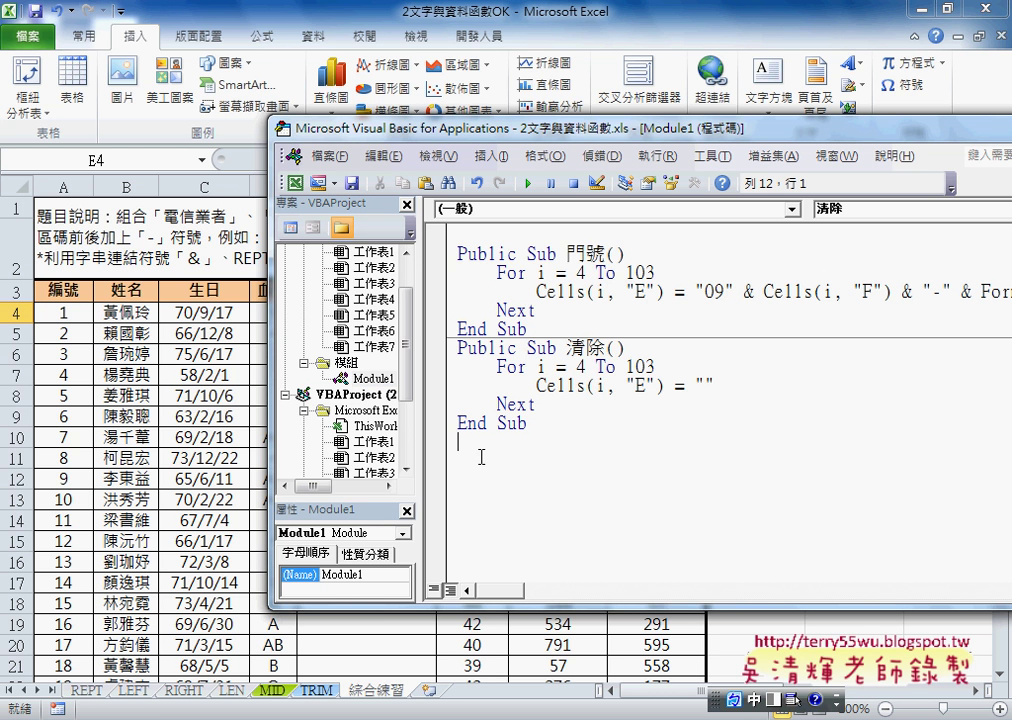
left_click(490, 157)
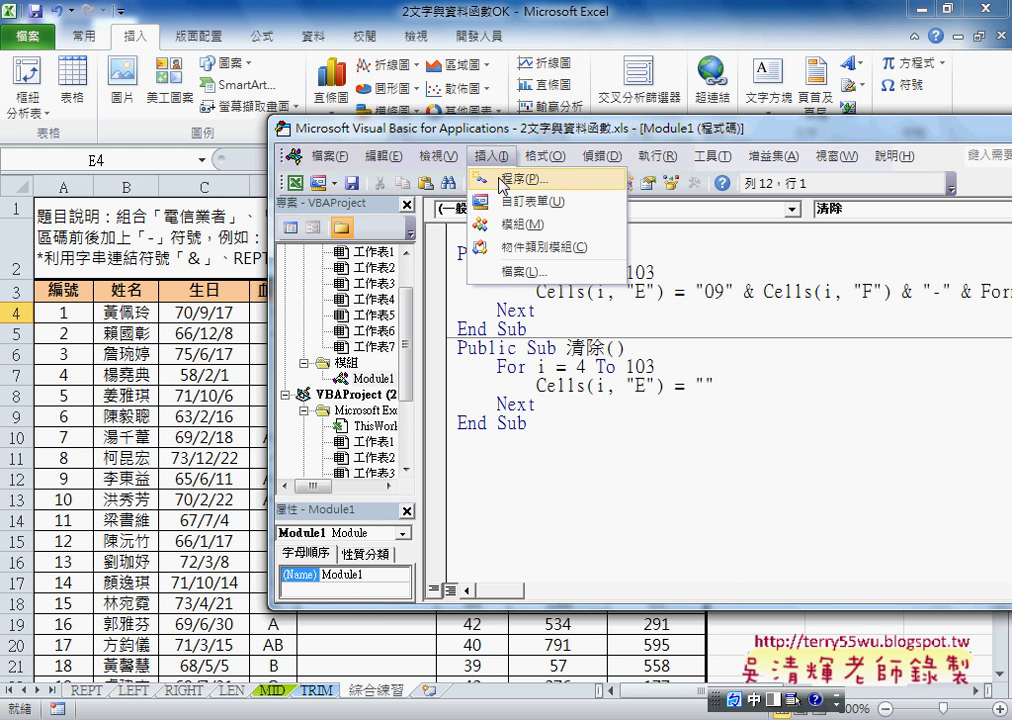
- Add a new procedure of type Function and start entering its name 手機
left_click(502, 180)
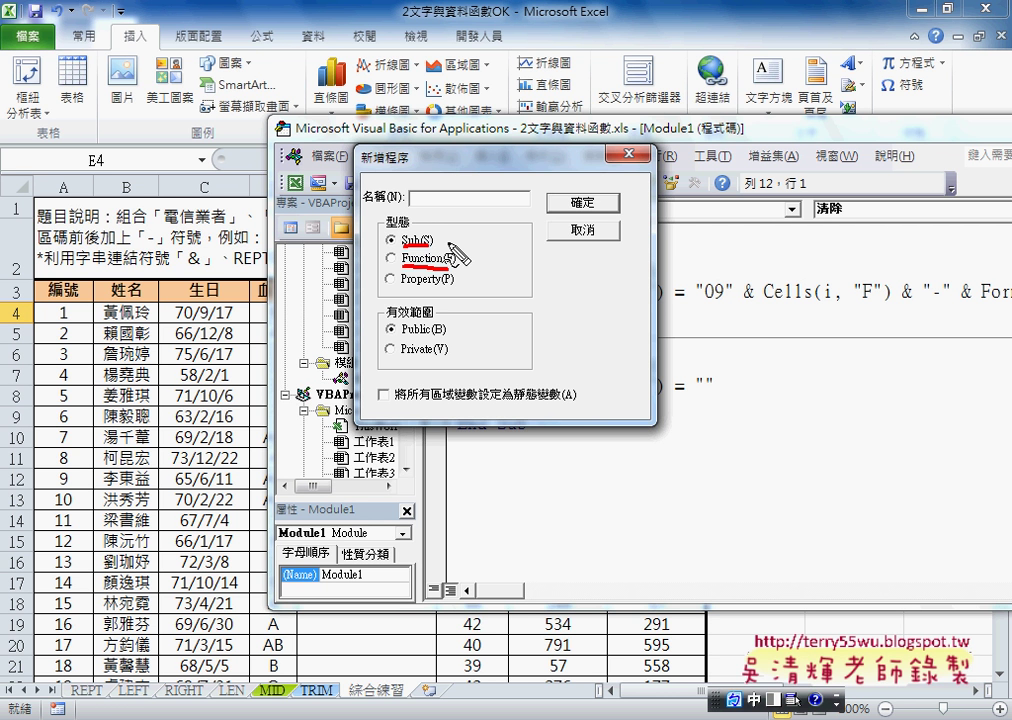
mouse_move(760, 242)
left_mouse_down()
mouse_move(762, 318)
mouse_move(774, 311)
left_mouse_up()
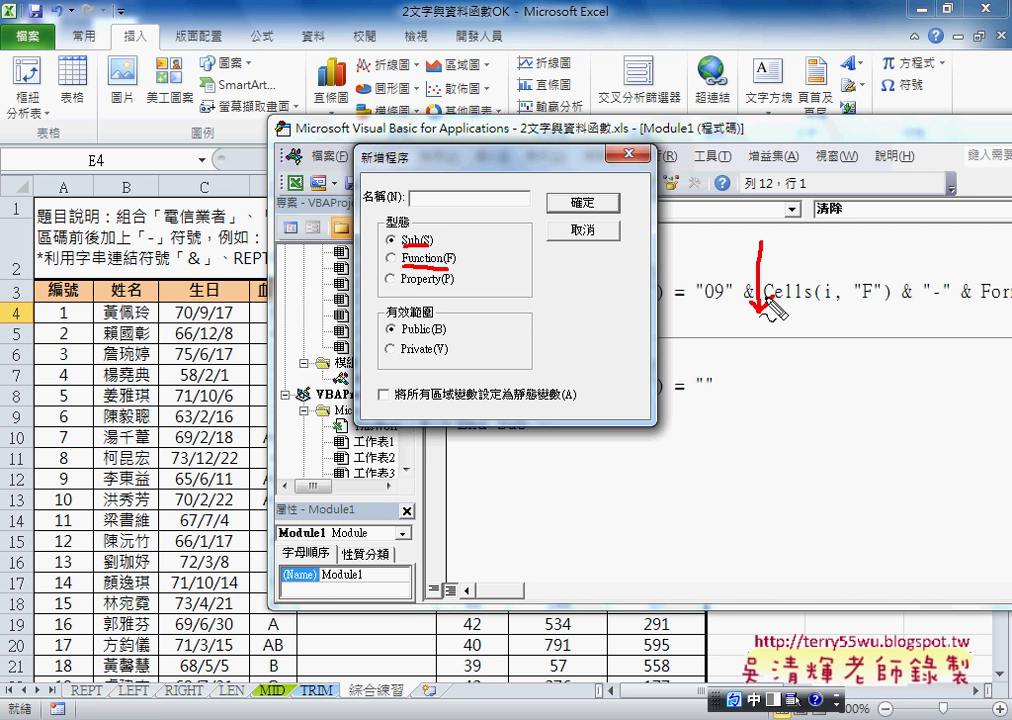
left_click_drag(396, 252, 459, 267)
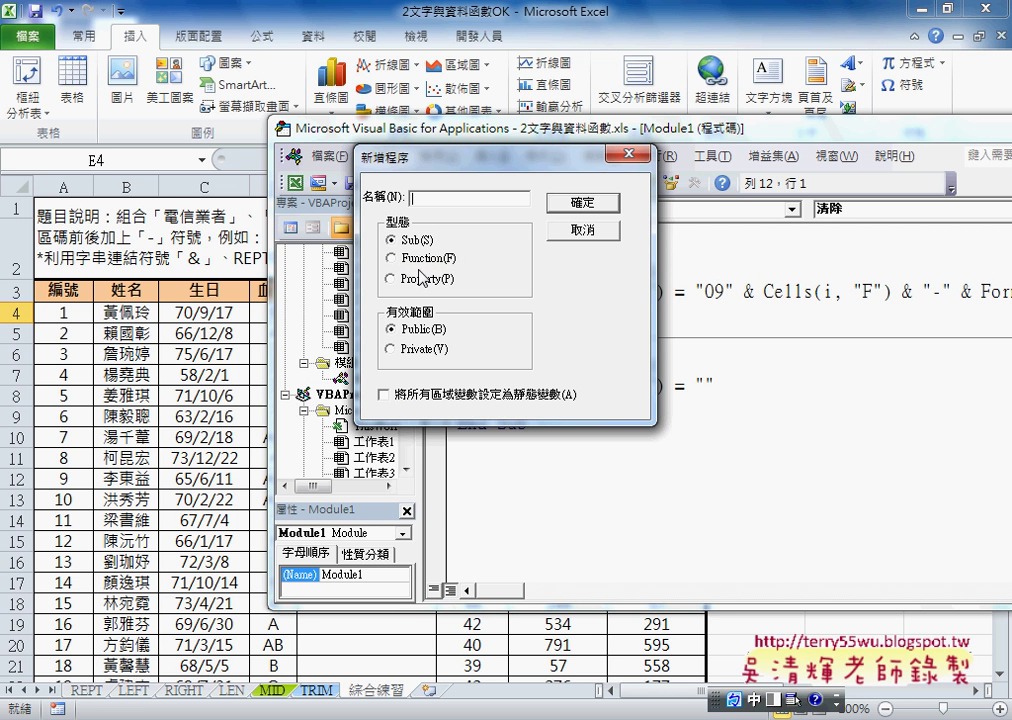
left_click(391, 259)
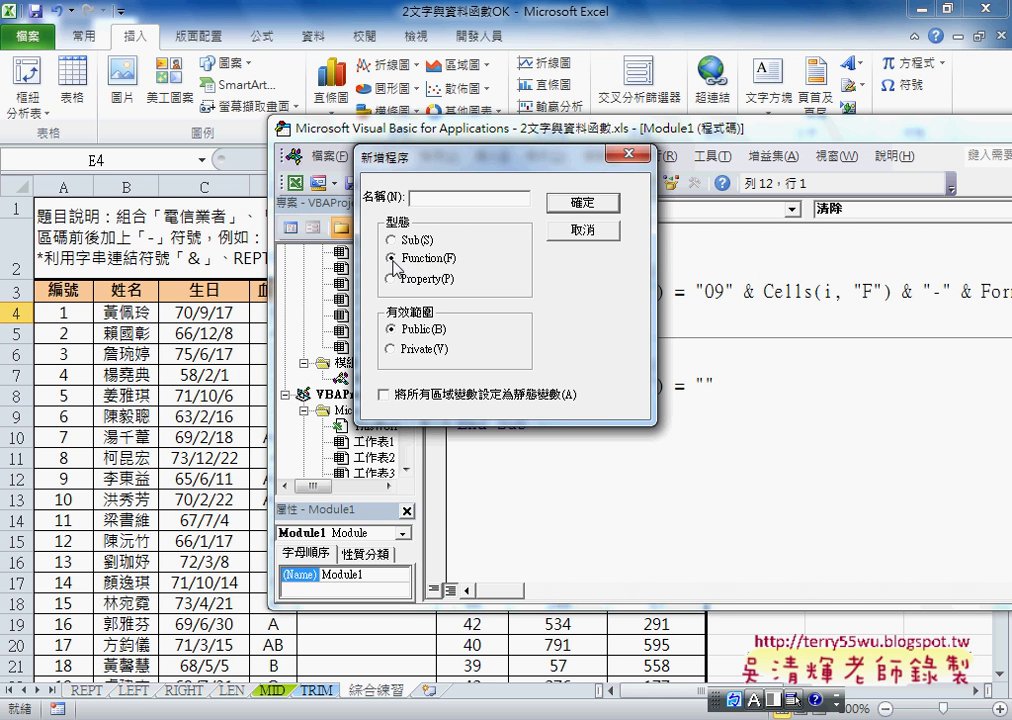
left_click(445, 196)
type("ㄕㄨ")
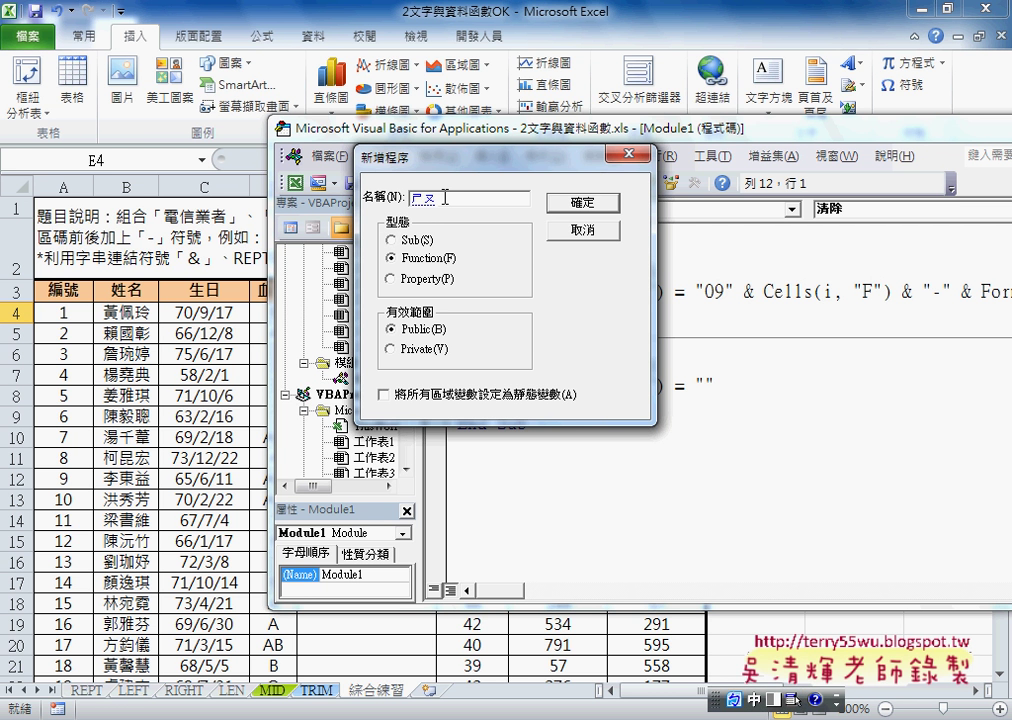
key("3")
- Create the 手機 function and compare its Function keyword with Cells(i, "E") in 門號
left_click(583, 201)
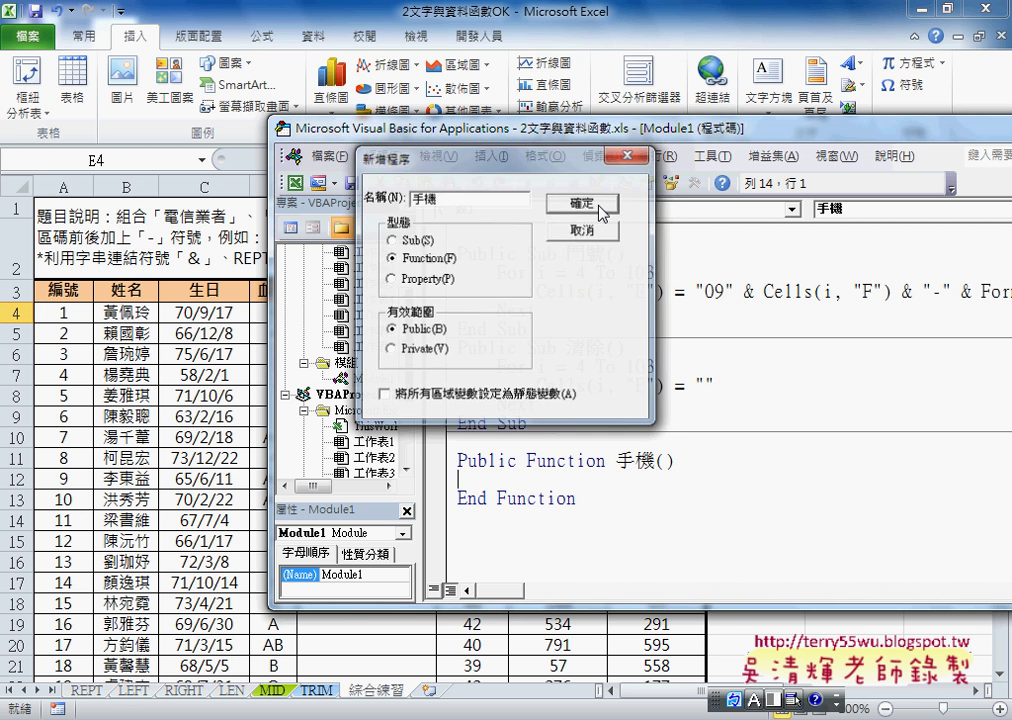
left_click_drag(527, 461, 656, 463)
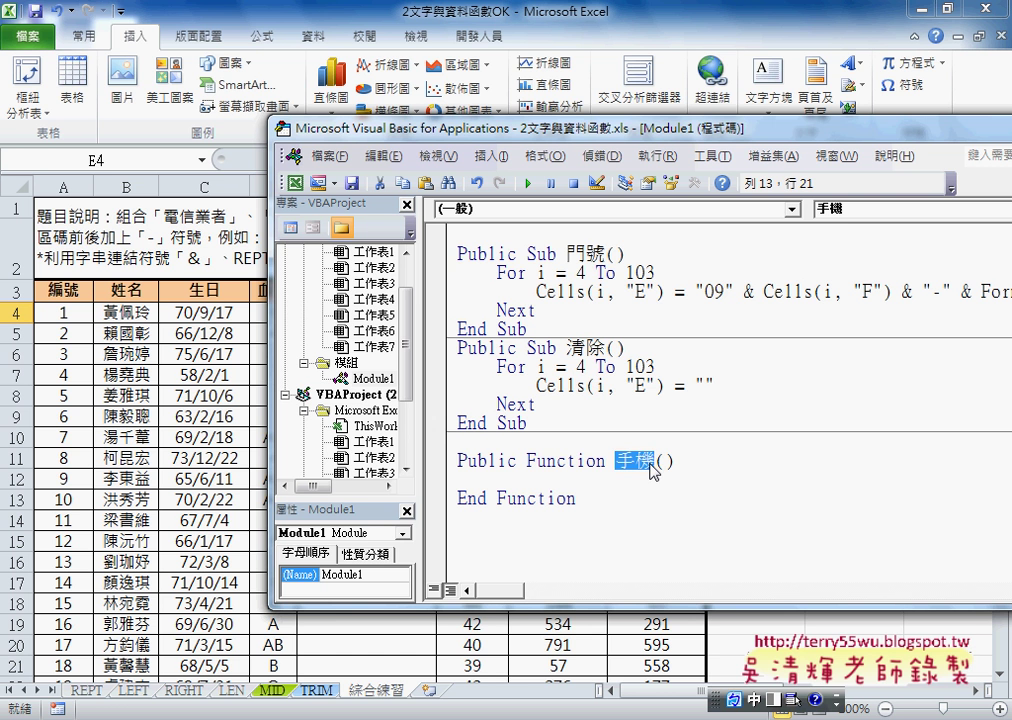
left_click_drag(537, 291, 665, 291)
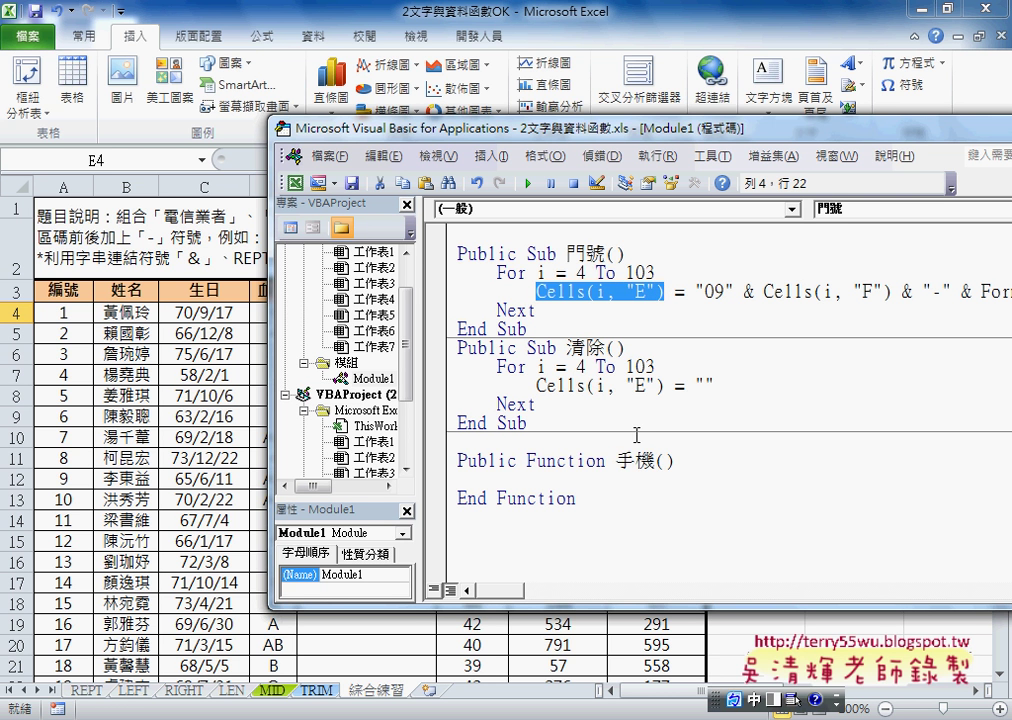
left_click_drag(527, 461, 654, 461)
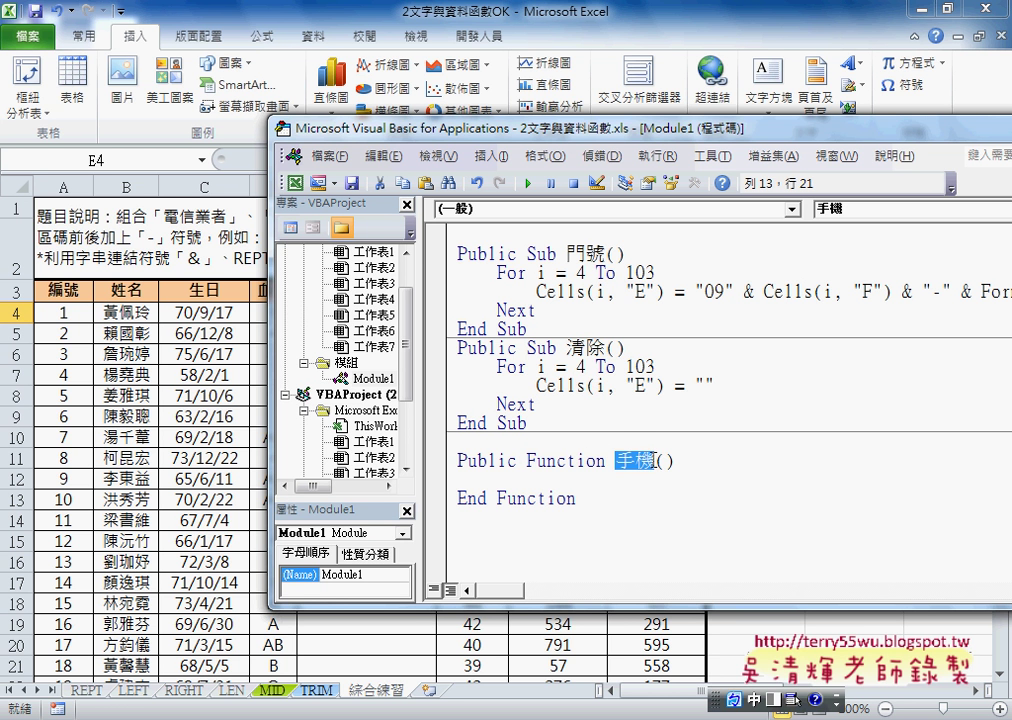
- Revisit the Add Procedure dialog without adding anything, then move the editor down to reveal the sheet headers
left_click_drag(510, 122, 679, 151)
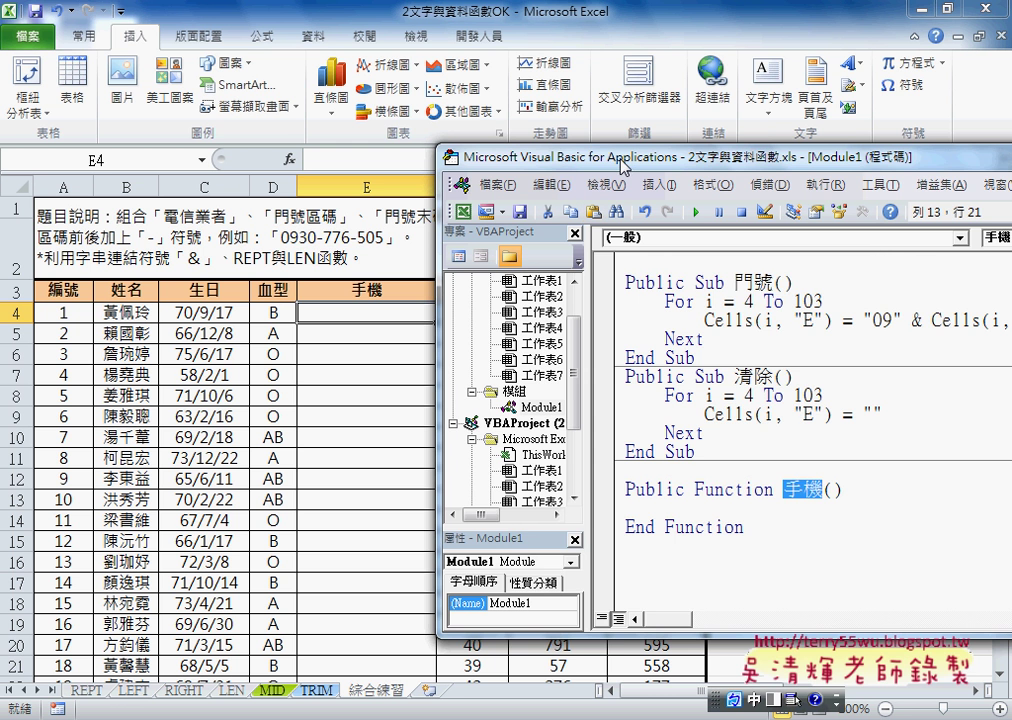
left_click_drag(620, 166, 486, 165)
left_click(522, 184)
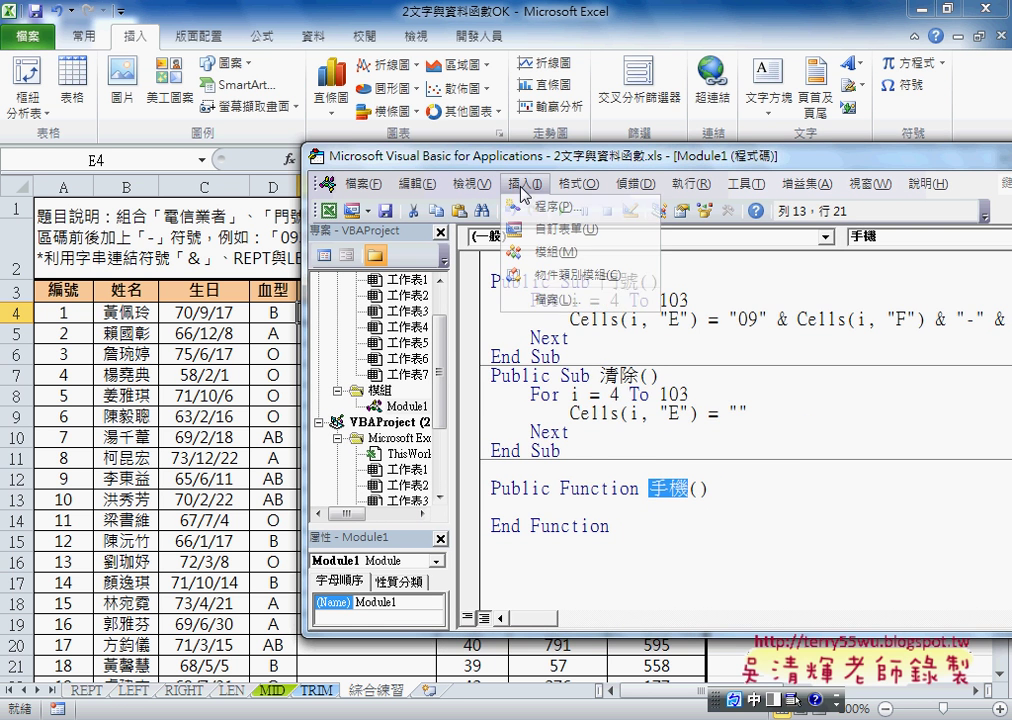
left_click(535, 207)
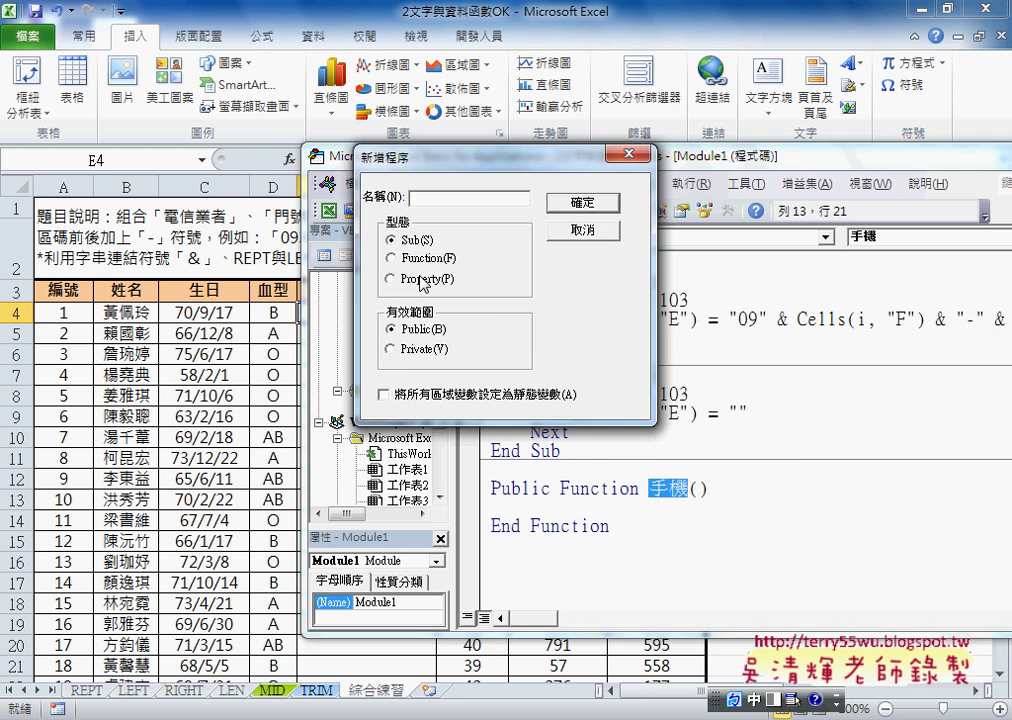
left_click(425, 258)
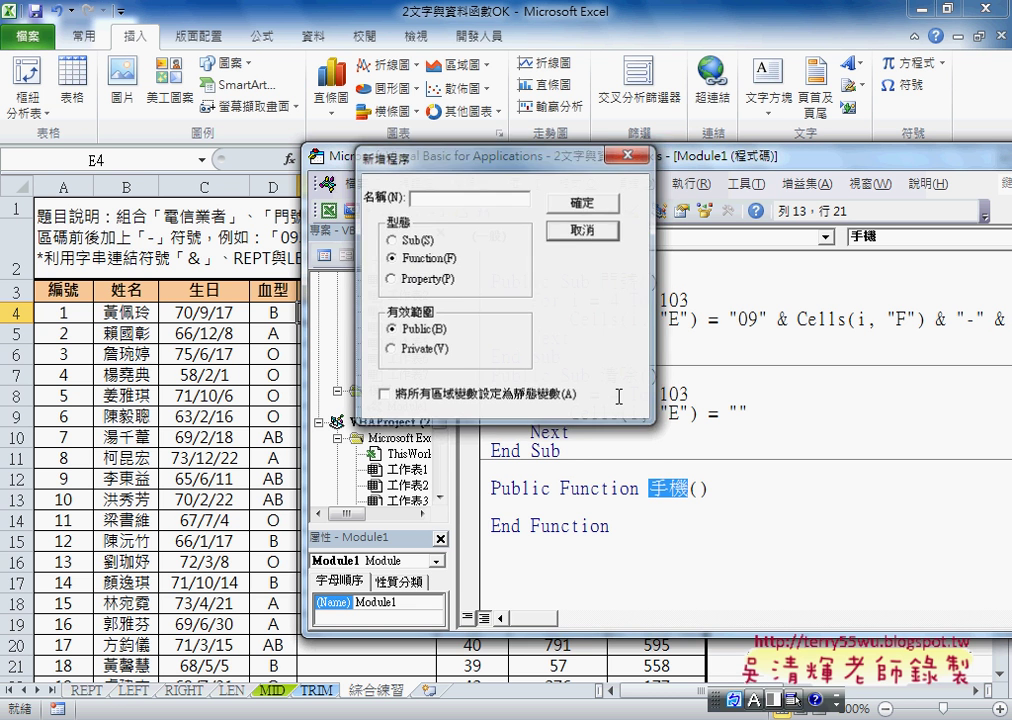
left_click(582, 230)
left_click(700, 489)
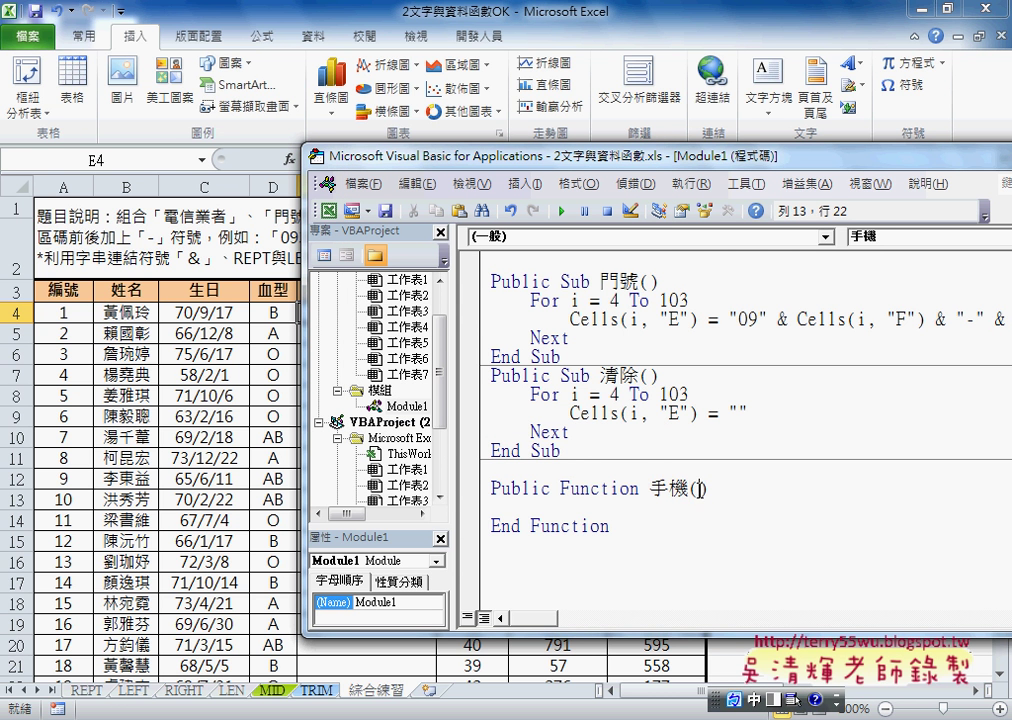
mouse_move(642, 166)
left_mouse_down()
mouse_move(512, 338)
mouse_move(486, 346)
left_mouse_up()
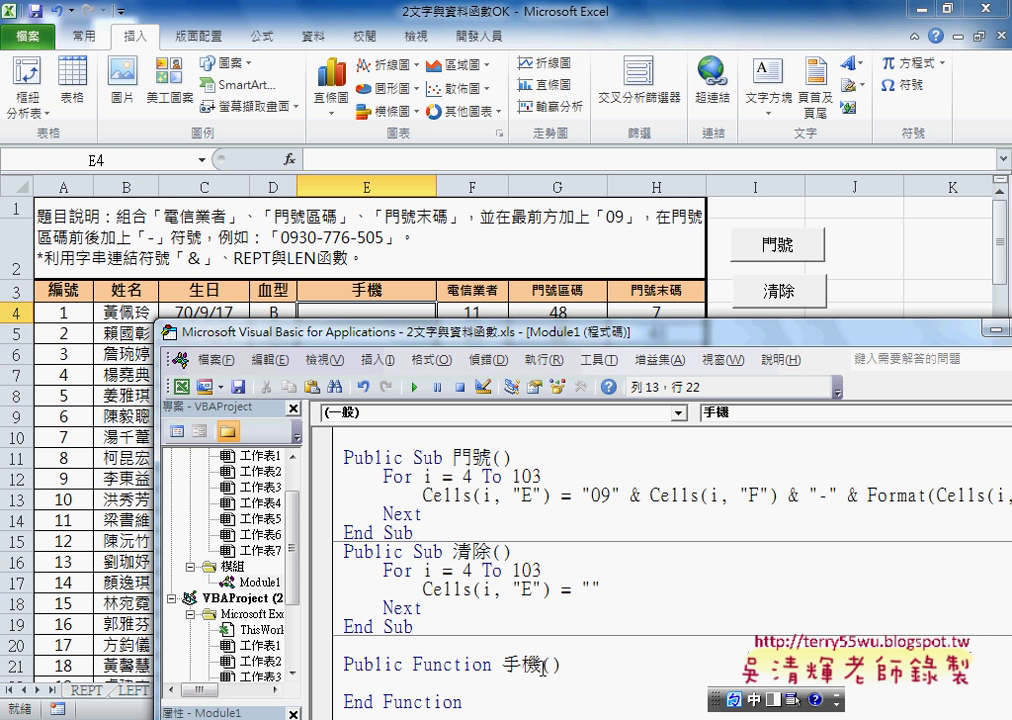
- Copy the header names in F3:H3 from the worksheet
left_click_drag(541, 666, 563, 668)
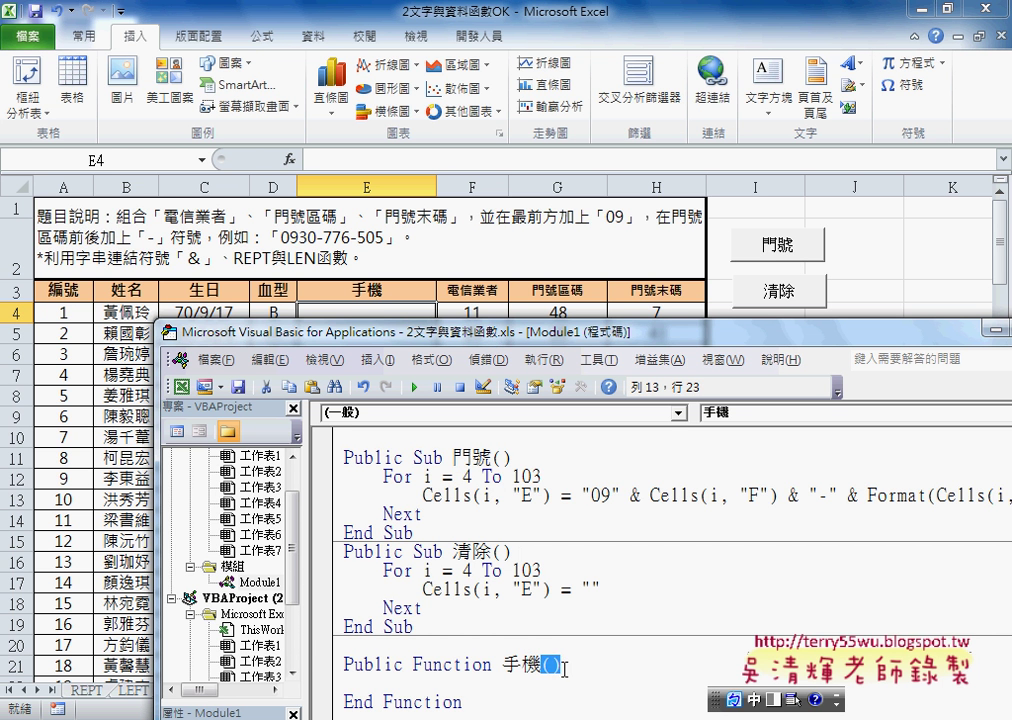
key("alt+F11")
left_click_drag(470, 290, 650, 293)
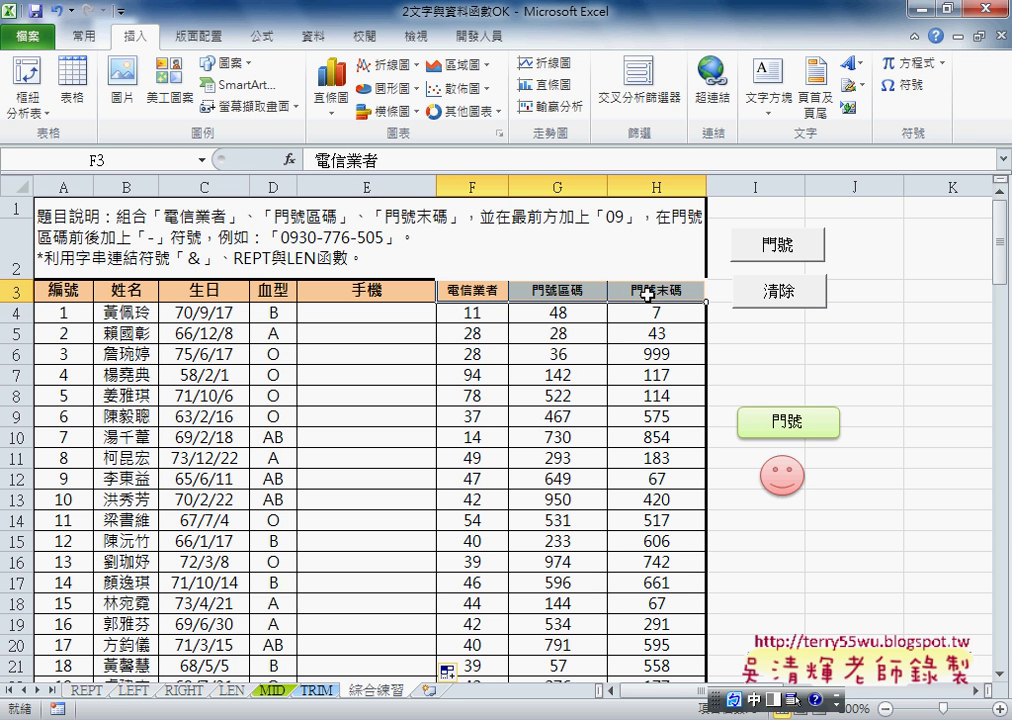
key("ctrl+c")
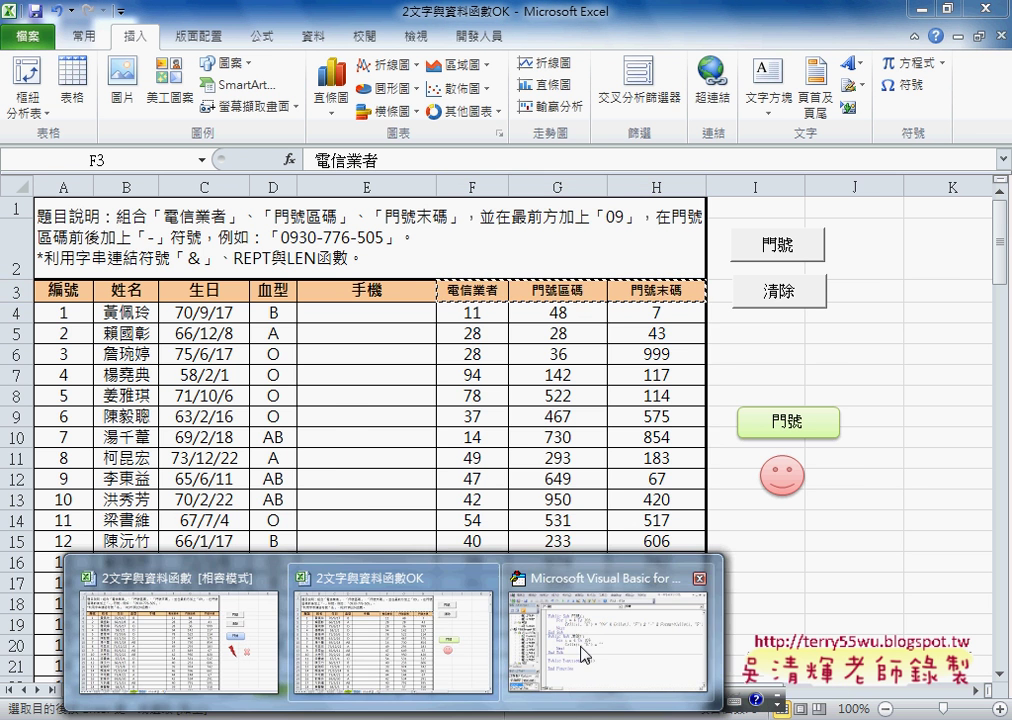
- Paste the headers into 手機's parentheses as comma-separated parameters 電信業者, 區碼, 末碼
left_click(551, 665)
key("Left")
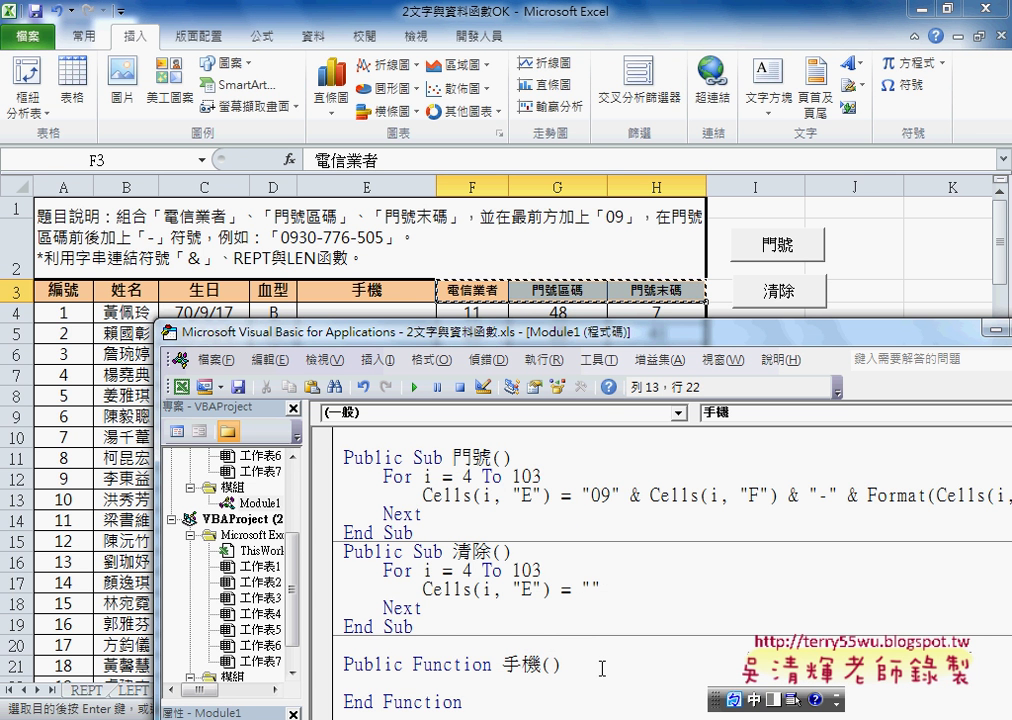
key("ctrl+v")
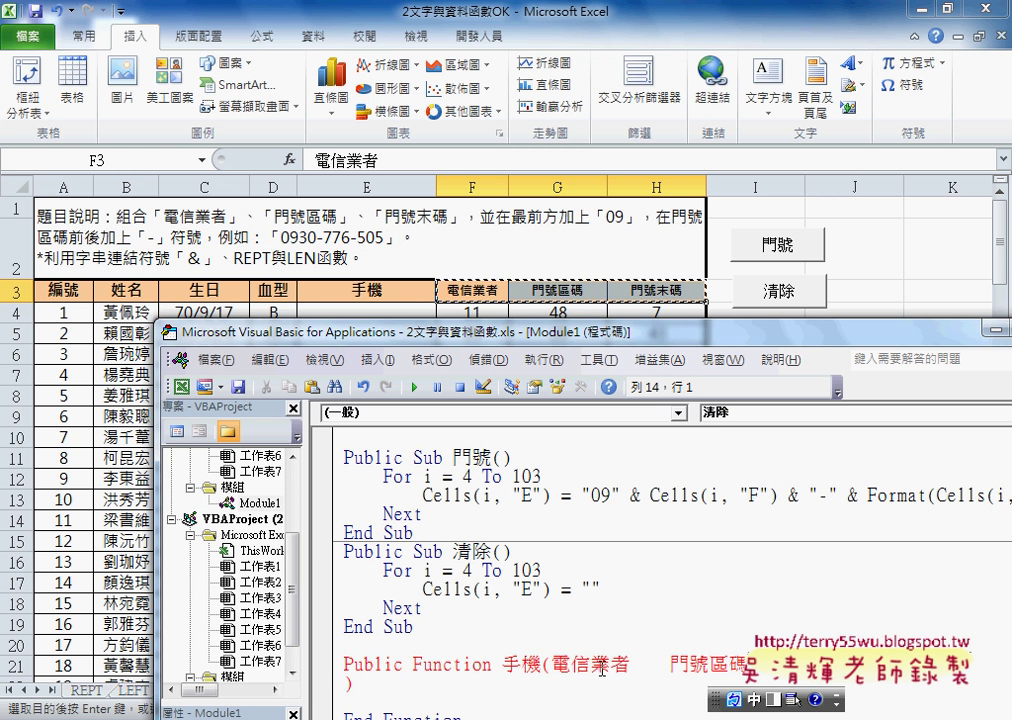
key("BackSpace")
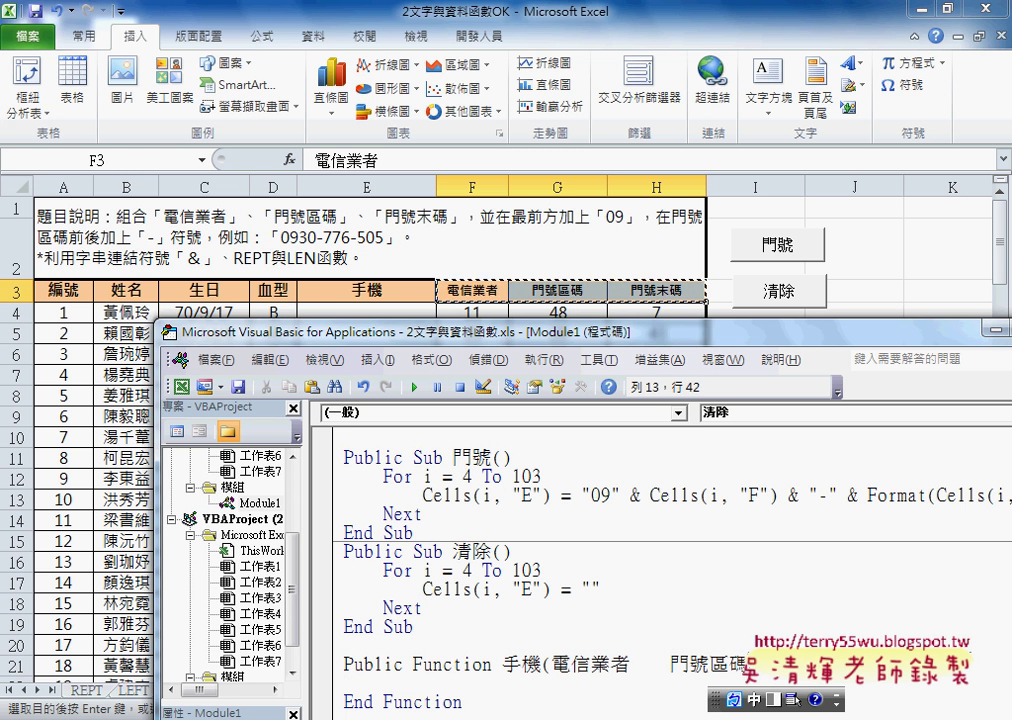
left_click(669, 664)
key("BackSpace")
key("BackSpace")
key("BackSpace")
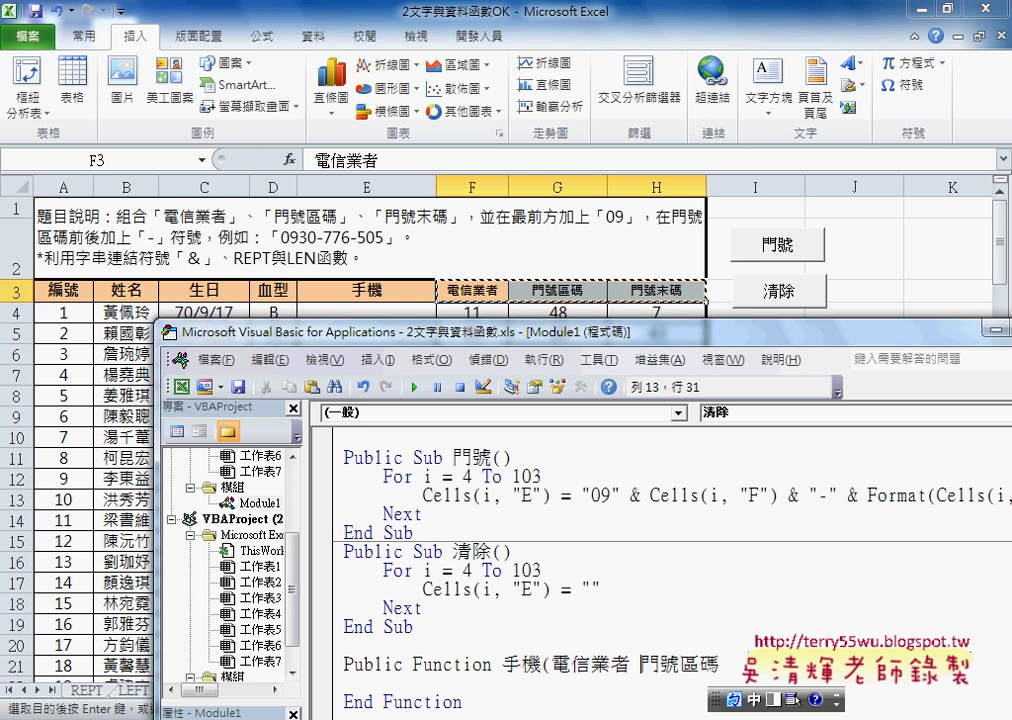
key("BackSpace")
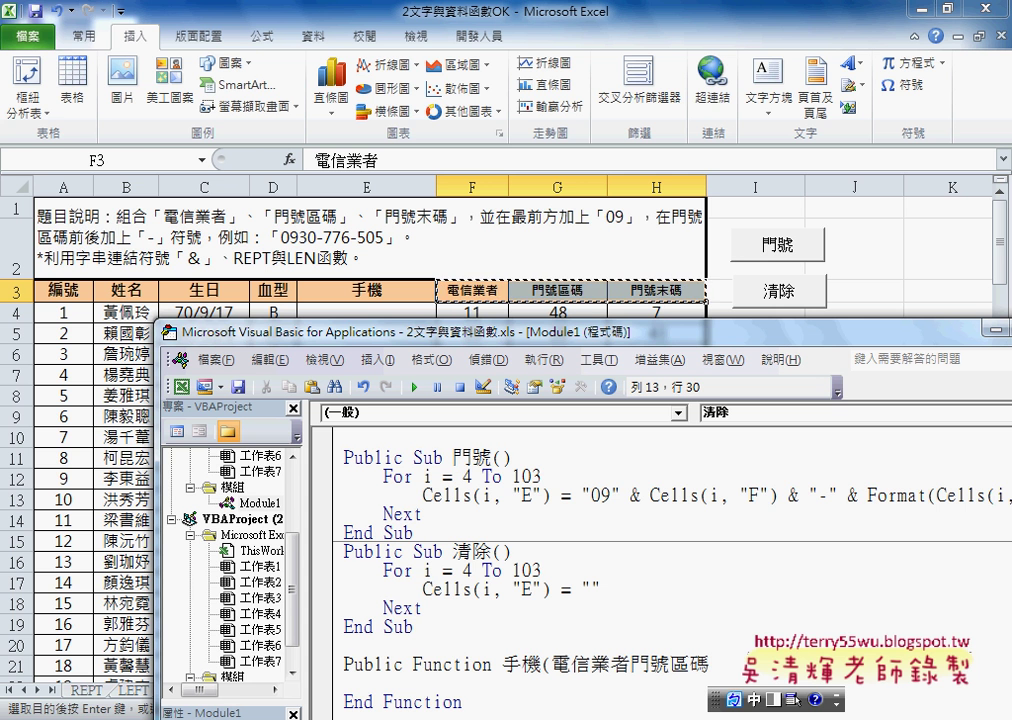
type("5")
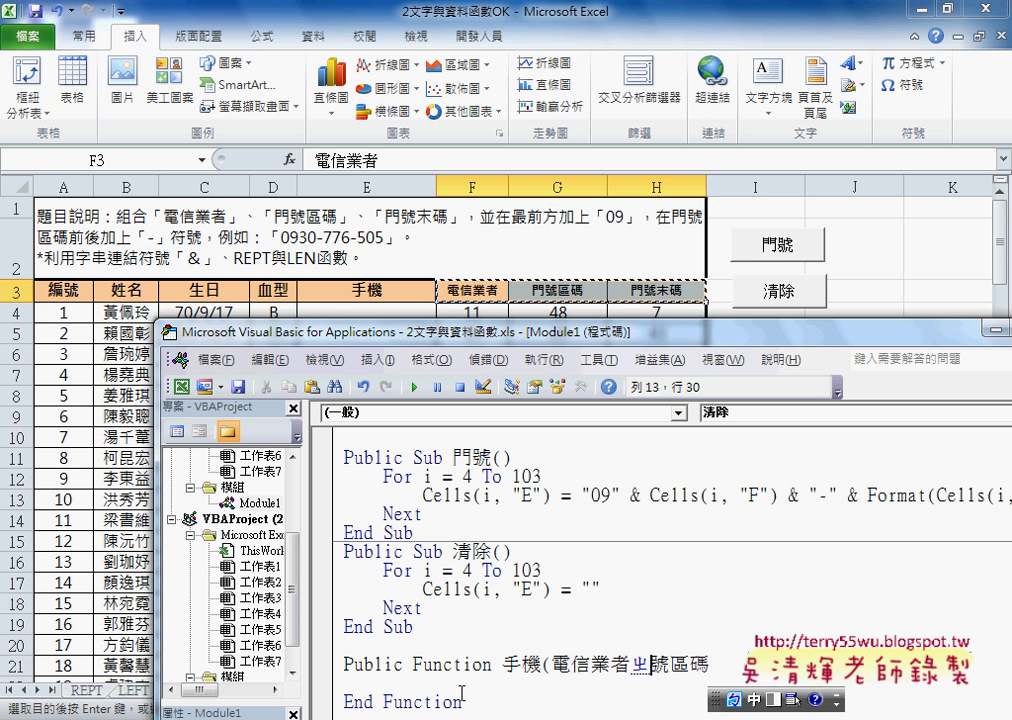
key("BackSpace")
type(",")
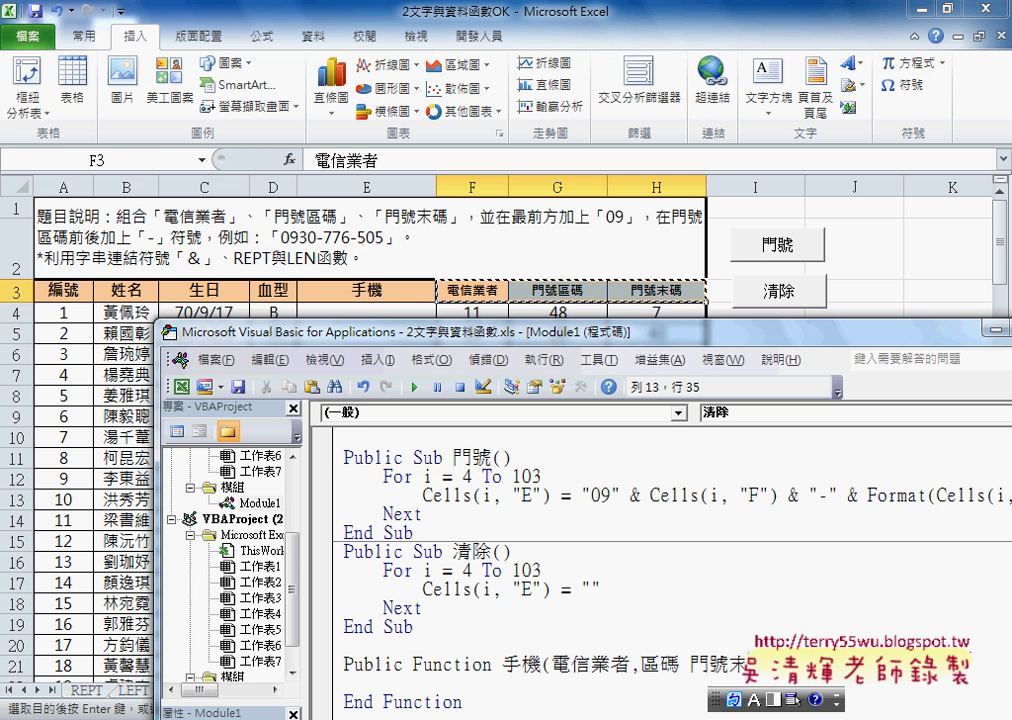
type("末碼")
type(",")
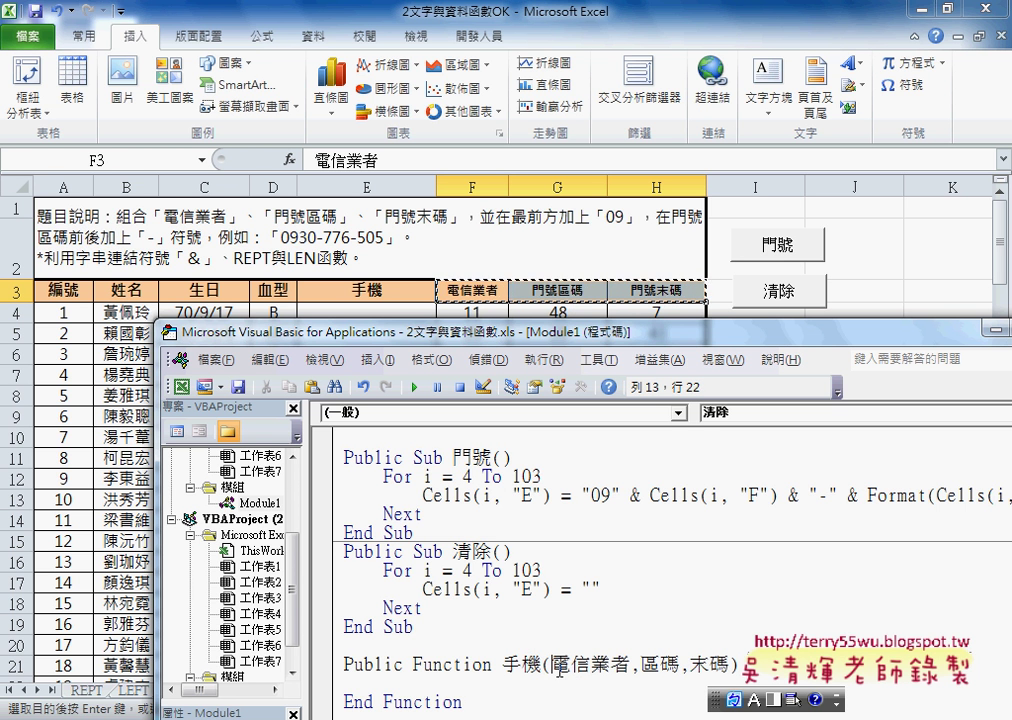
- Review the 手機(電信業者,區碼,末碼) signature, then bring the worksheet forward with E4 selected
left_click_drag(551, 665, 612, 666)
left_click(640, 668)
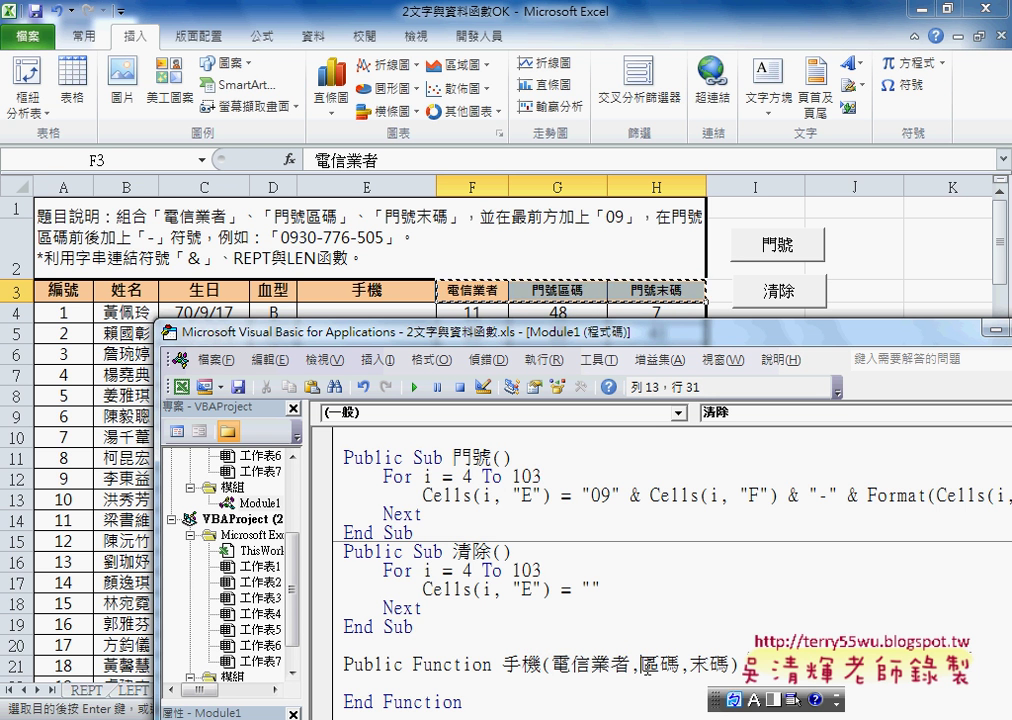
left_click(690, 668)
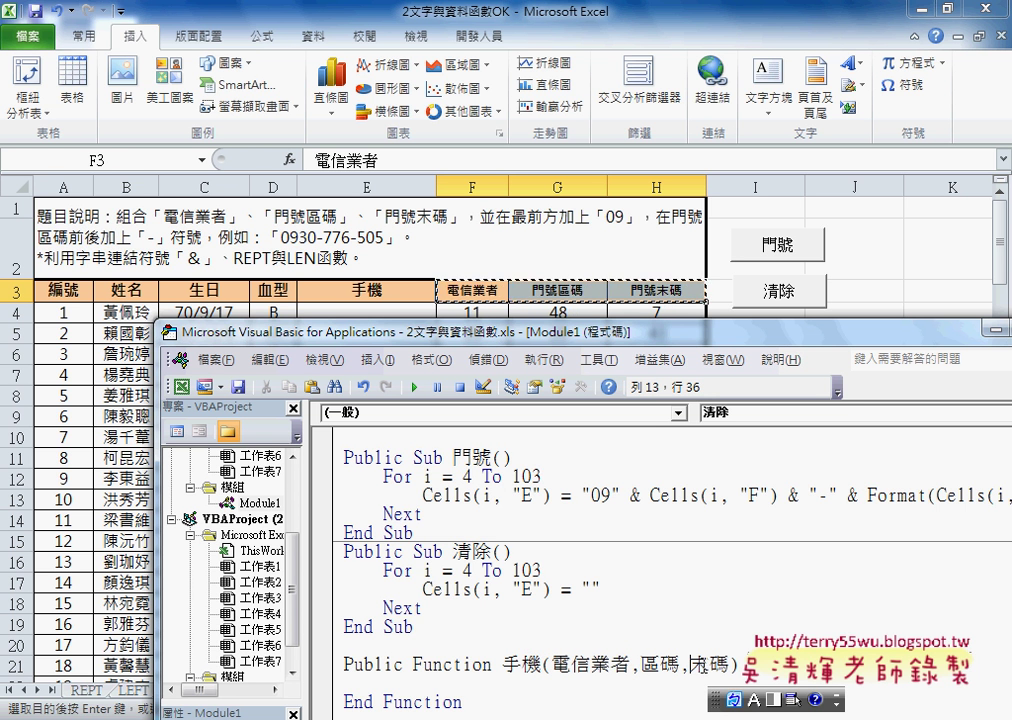
left_click_drag(501, 665, 738, 665)
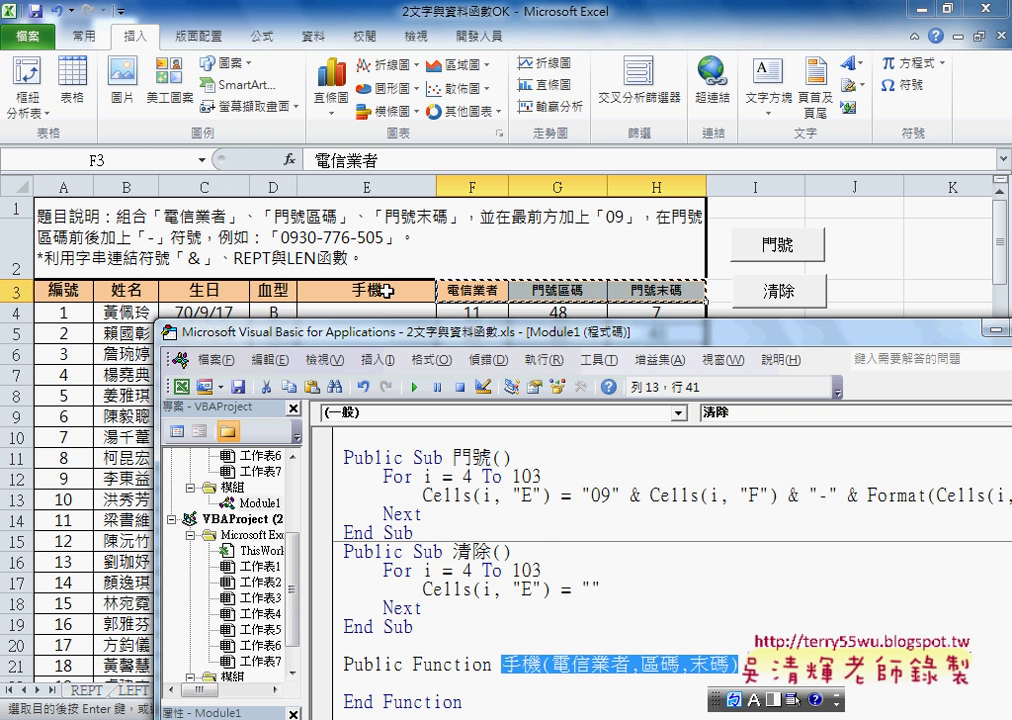
left_click_drag(387, 338, 724, 348)
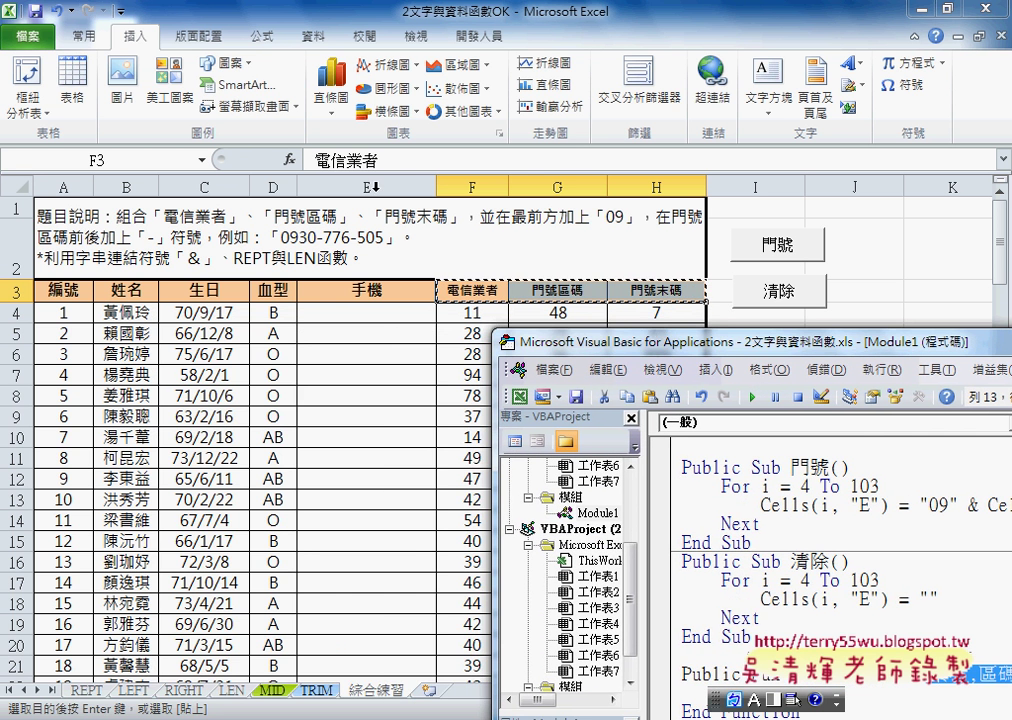
left_click(362, 313)
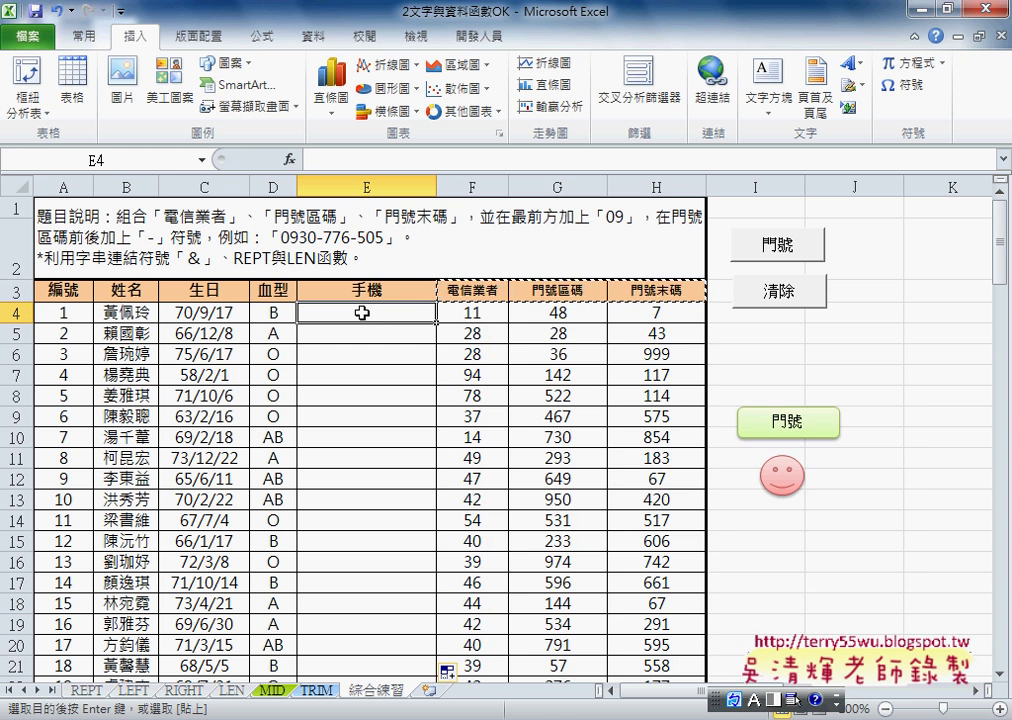
left_click(289, 160)
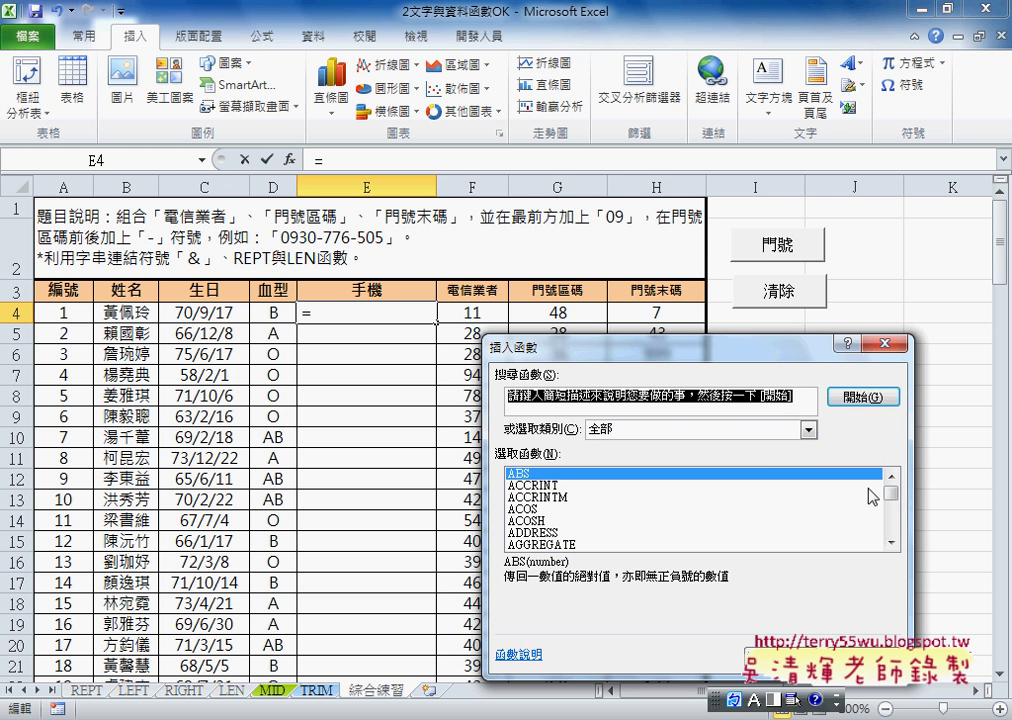
left_click_drag(890, 492, 891, 575)
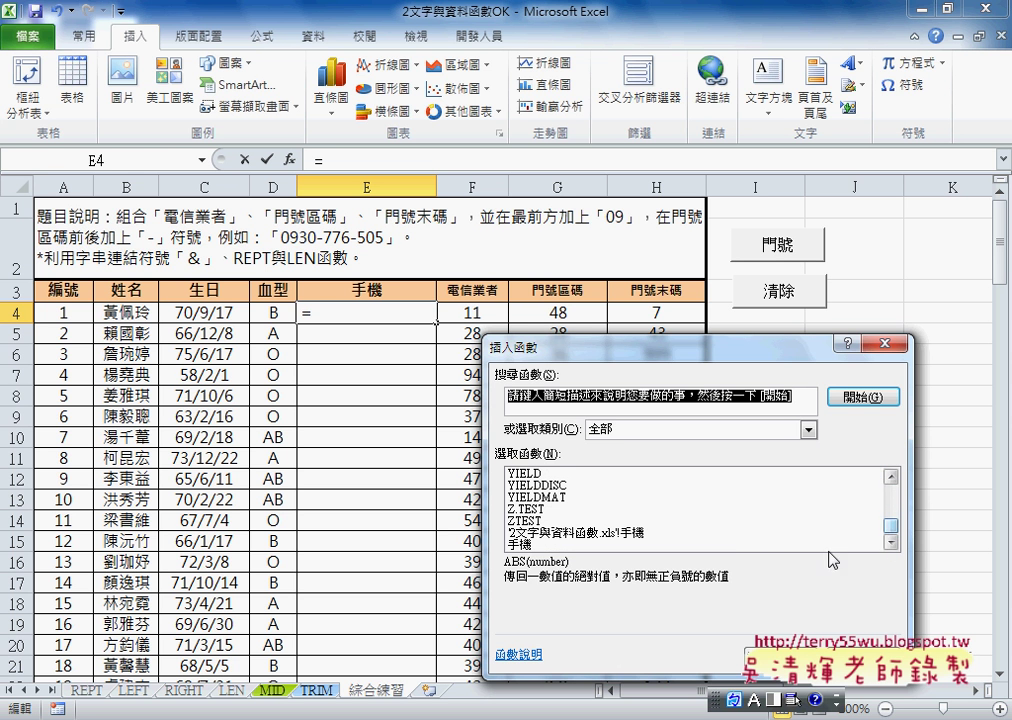
left_click(521, 546)
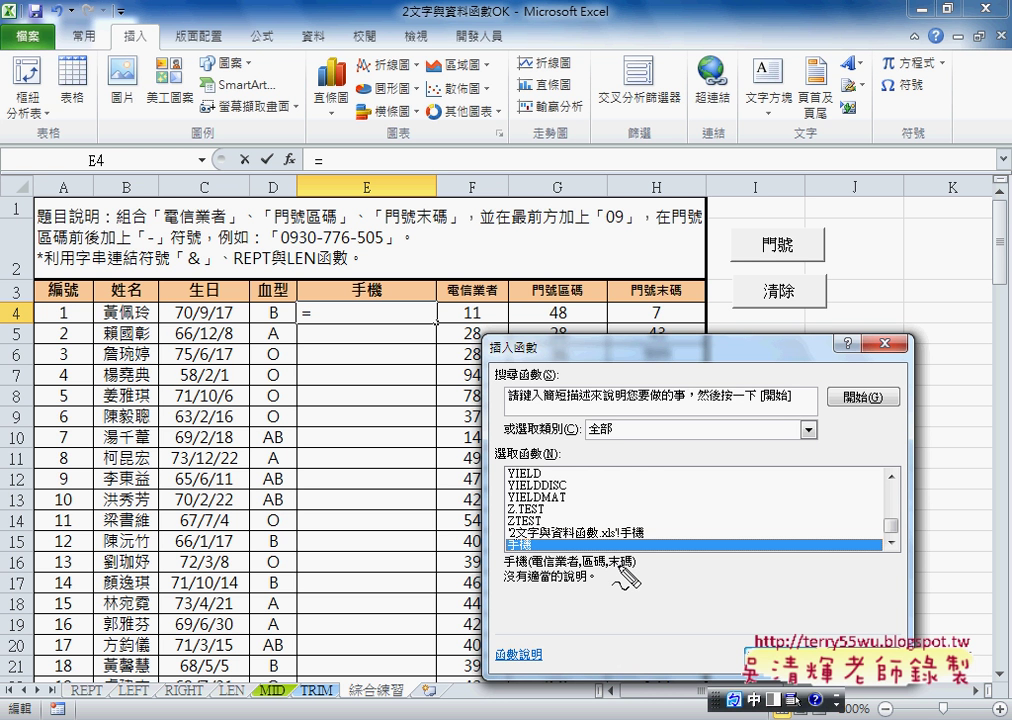
key("shift")
left_click_drag(521, 571, 605, 571)
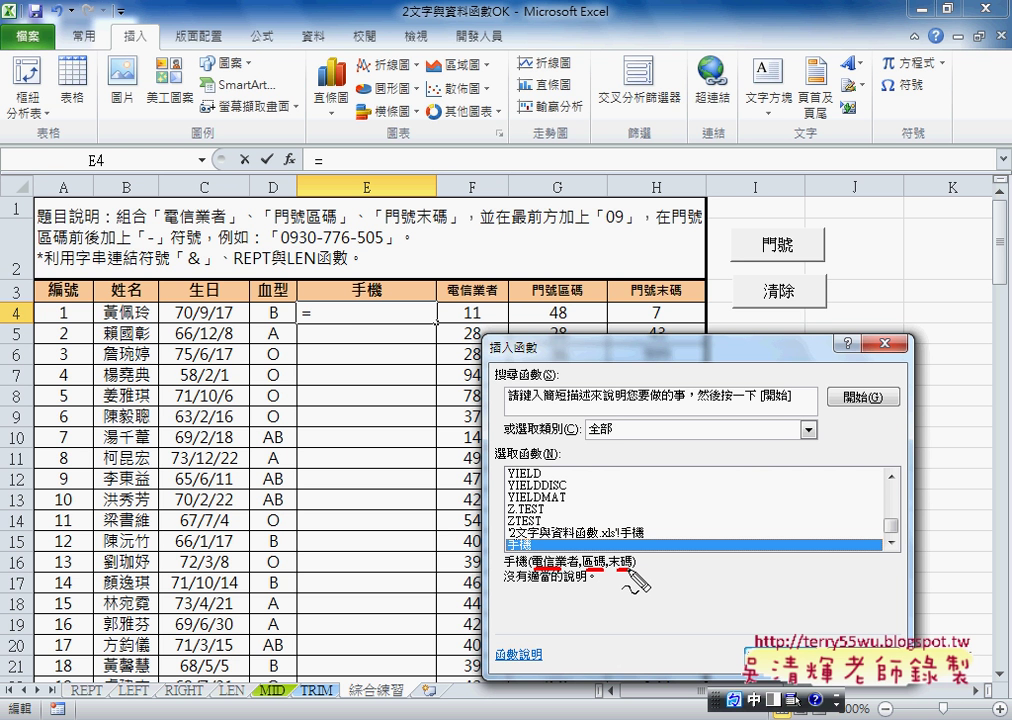
key("Escape")
key("Return")
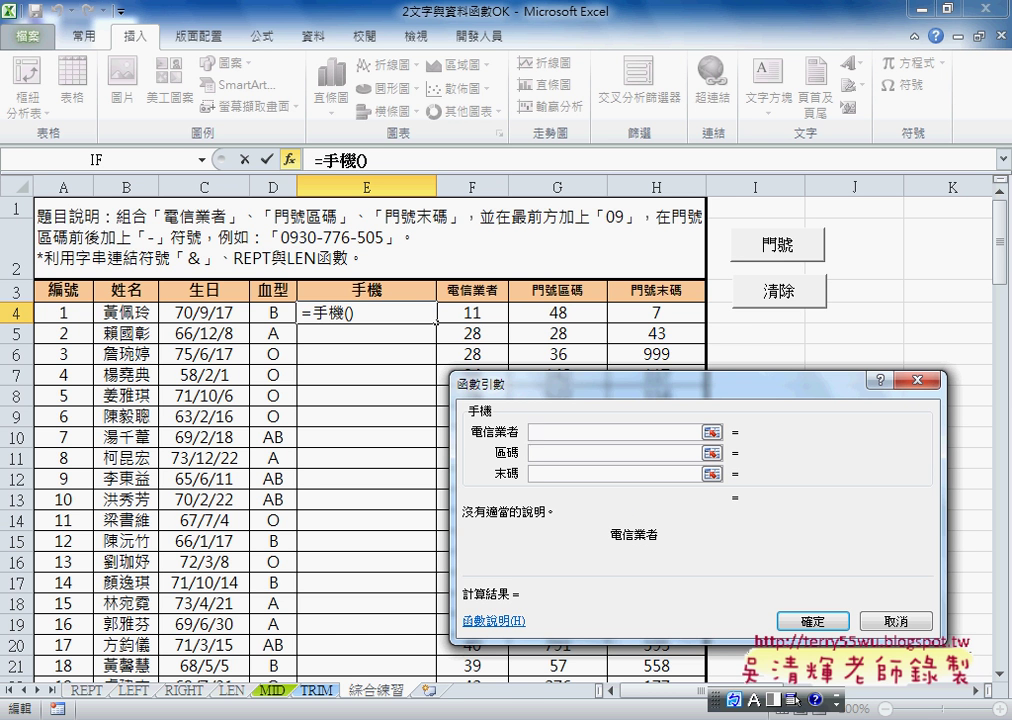
left_click(660, 550)
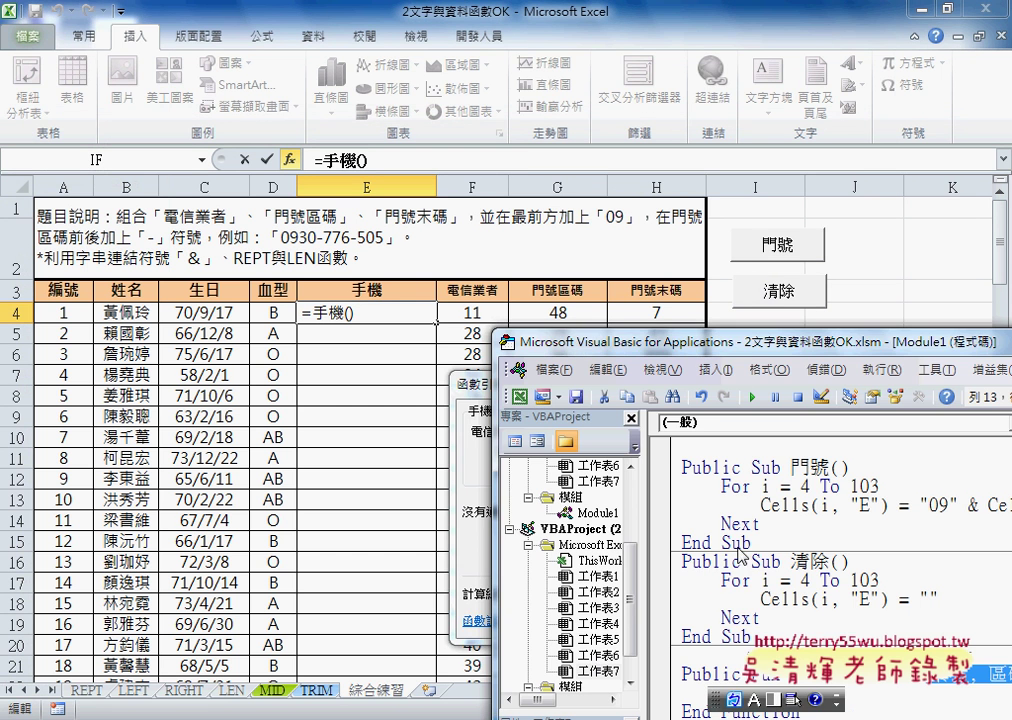
left_click(404, 308)
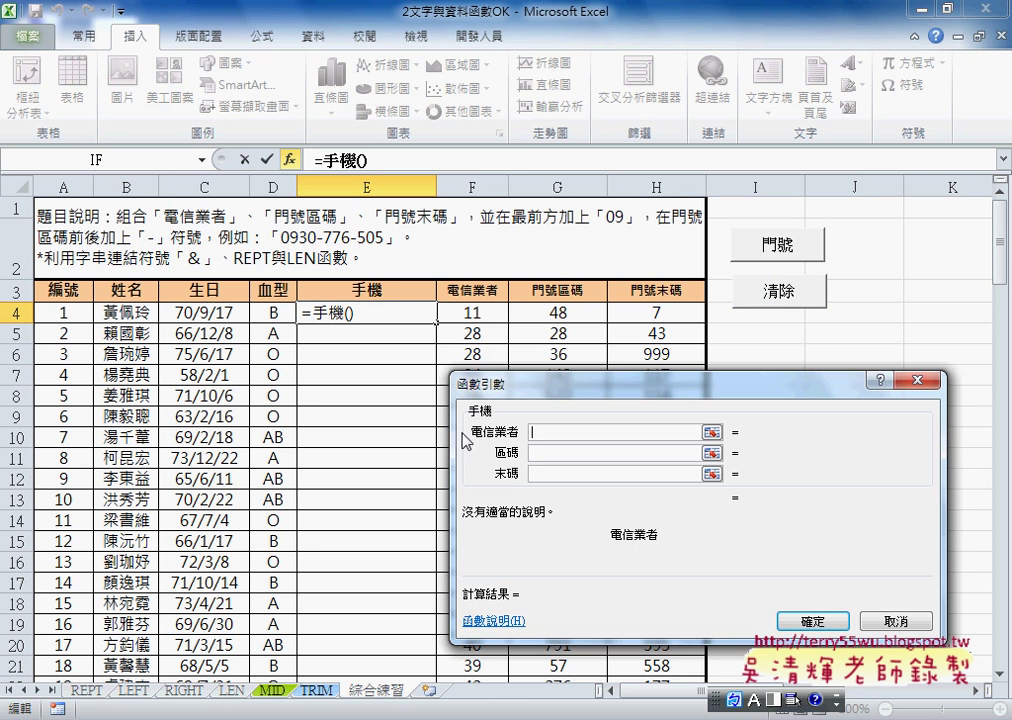
left_click(893, 621)
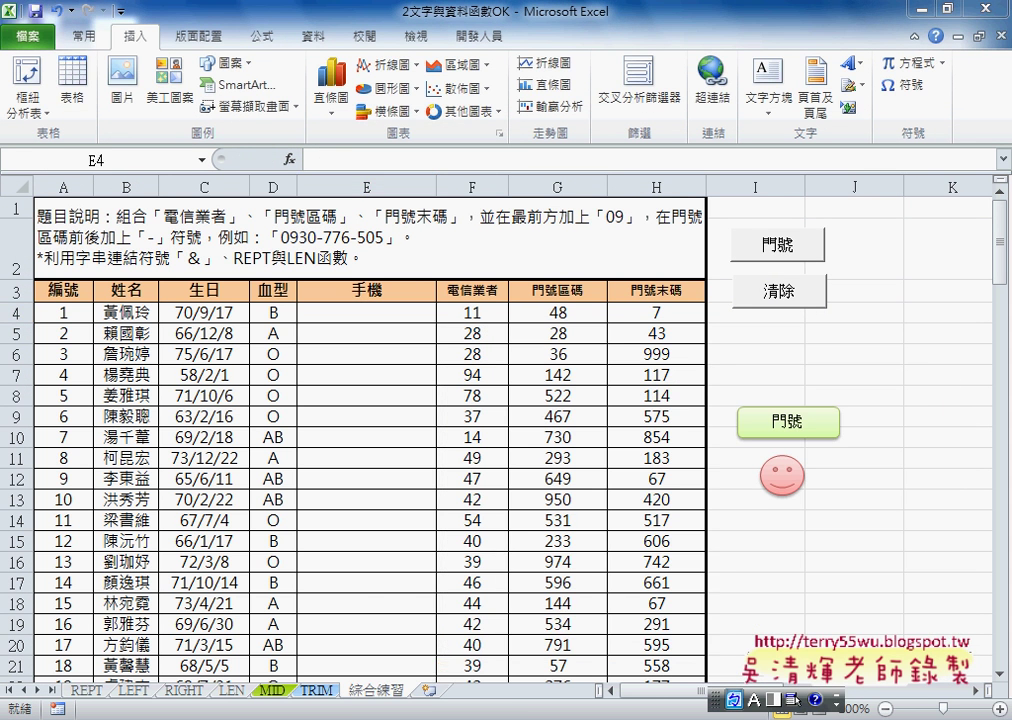
- Start the 手機 function body with an indented '手機 =' line
left_click(562, 638)
left_click_drag(662, 339, 426, 148)
left_click(818, 469)
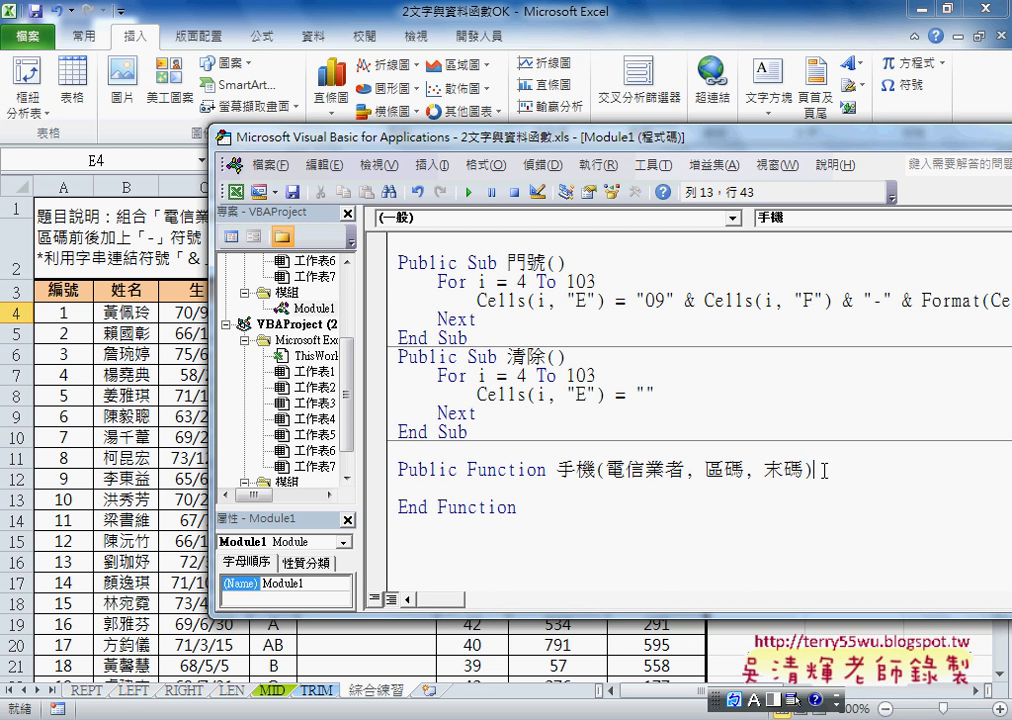
left_click(538, 492)
key("Tab")
left_click_drag(556, 469, 596, 469)
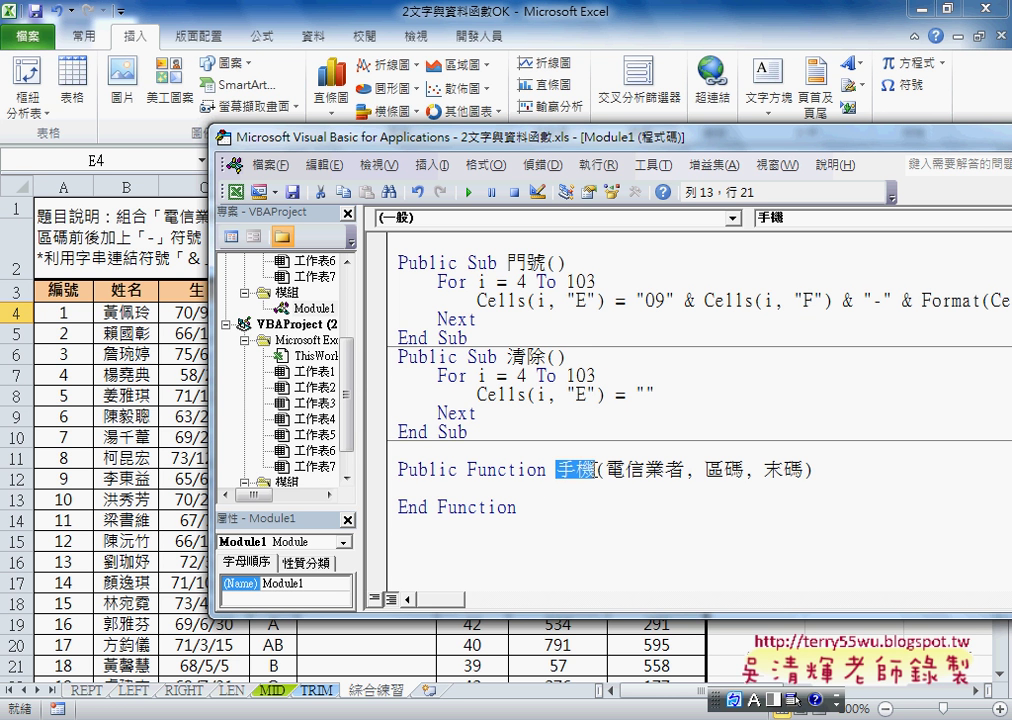
left_click(507, 492)
left_click_drag(556, 469, 596, 469)
key("ctrl+c")
left_click(515, 497)
key("ctrl+v")
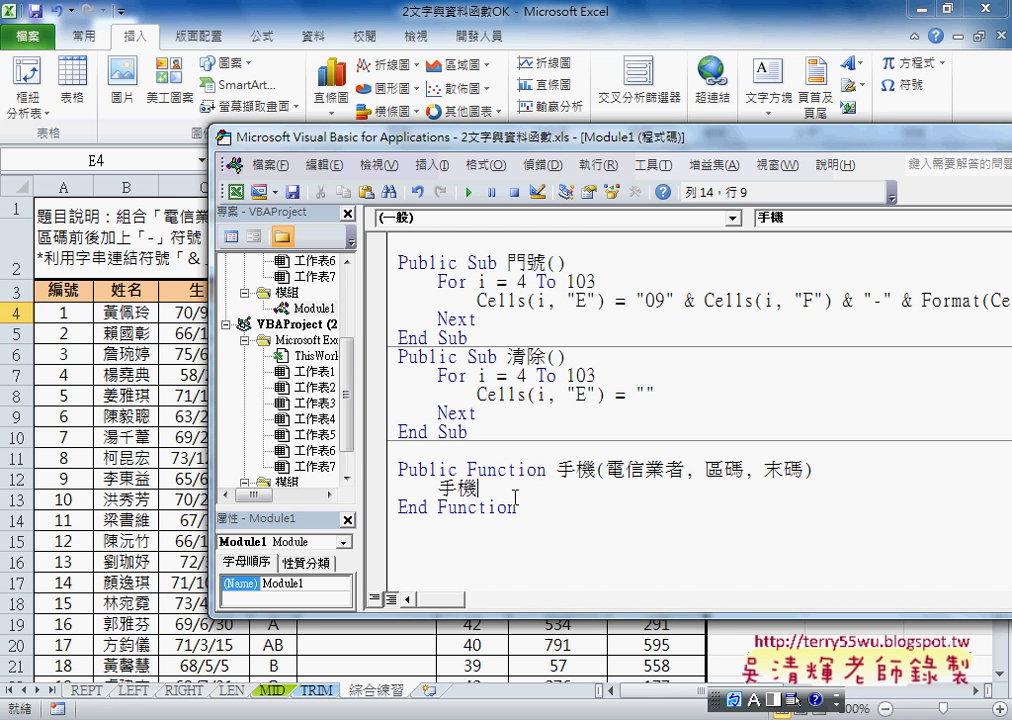
type("=")
- Maximize the editor, dismiss the compile error, and select the "09" phone expression in 門號
double_click(440, 137)
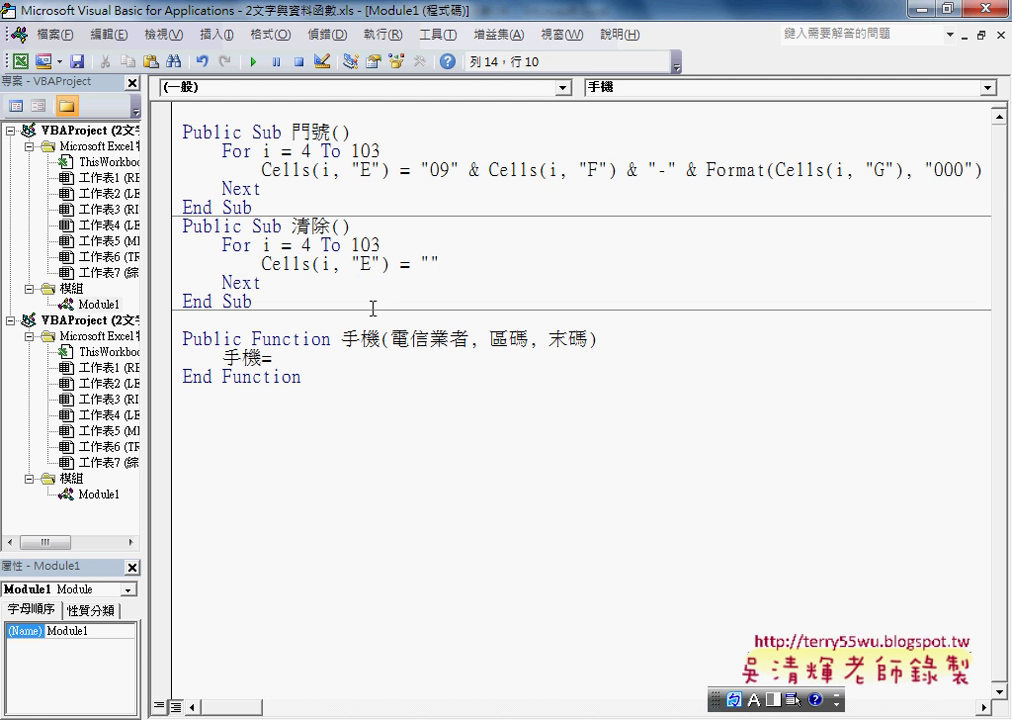
left_click(421, 172)
left_click(515, 442)
double_click(367, 170)
type("H")
left_click_drag(391, 172, 262, 170)
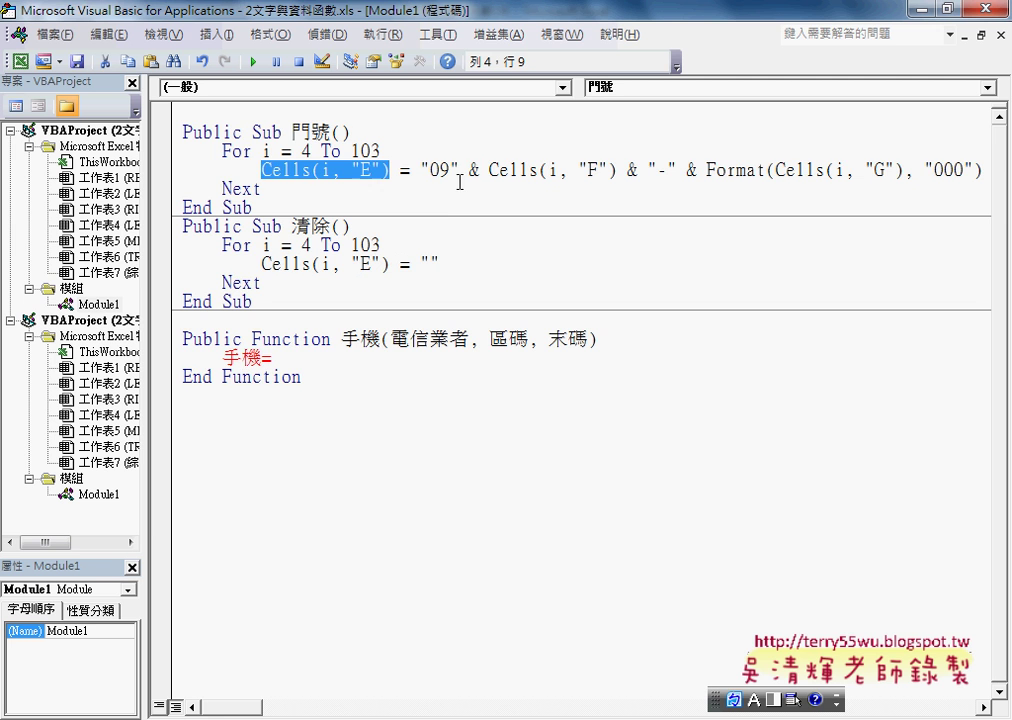
left_click(419, 171)
key("shift+End")
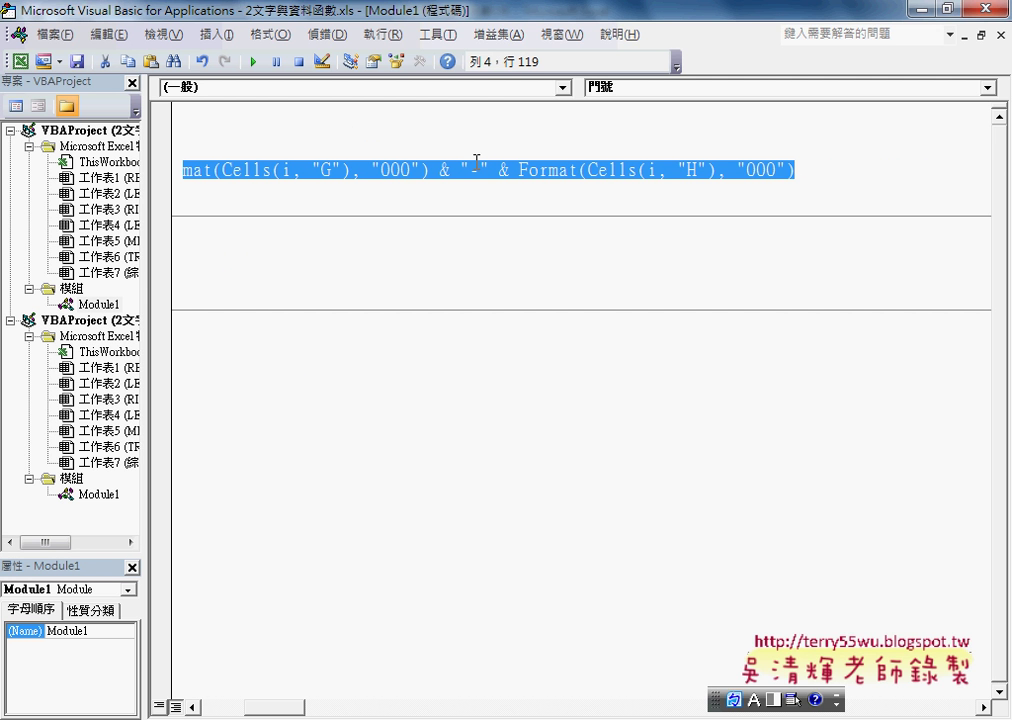
- Paste the phone-number expression after 手機 = in the function body
left_click_drag(274, 707, 225, 707)
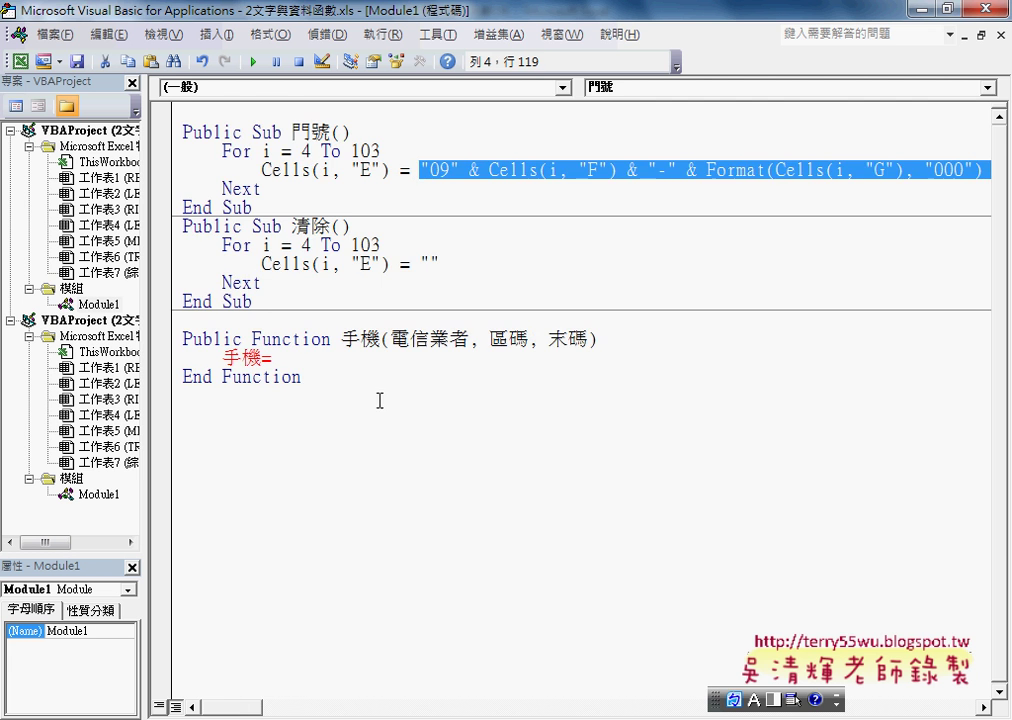
left_click(300, 366)
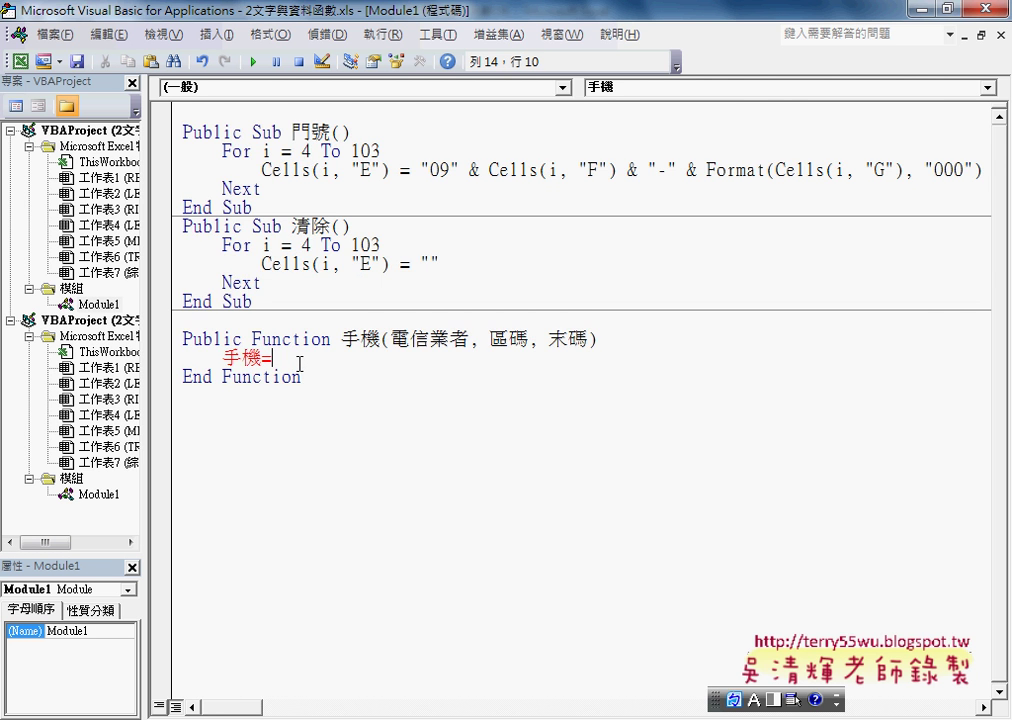
type("\"09\" & Cells(i, \"F\") & \"-\" & Format(Cells(i, \"G\"), \"000\") & \"-\" & Format(Cells(i, \"H\"), \"000\")")
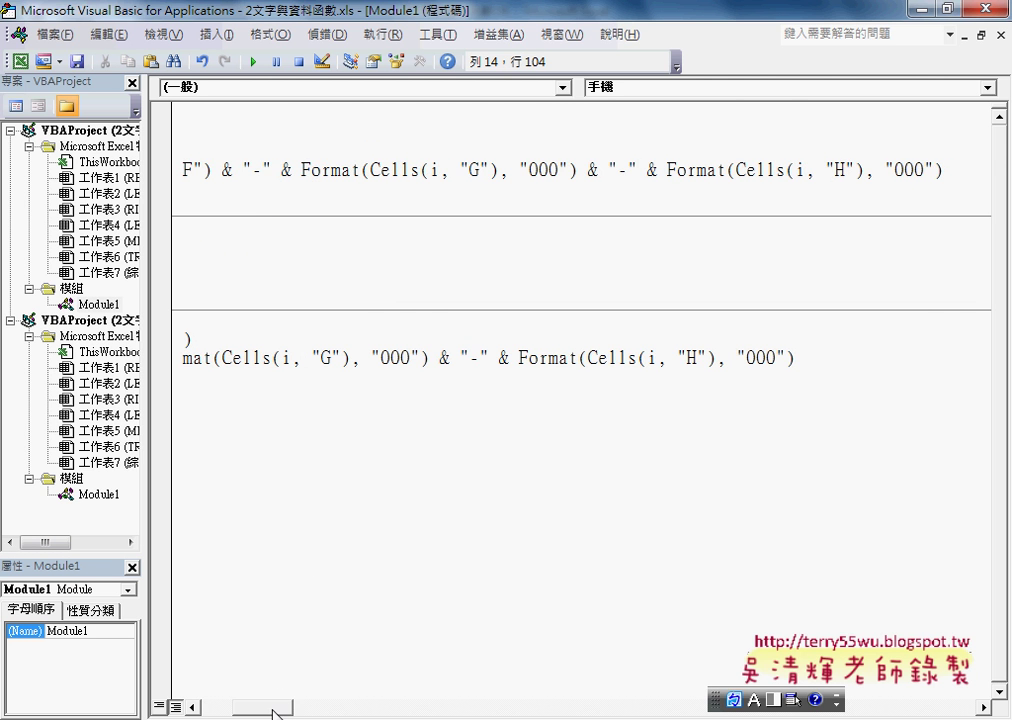
left_click_drag(278, 707, 231, 712)
left_click(530, 357)
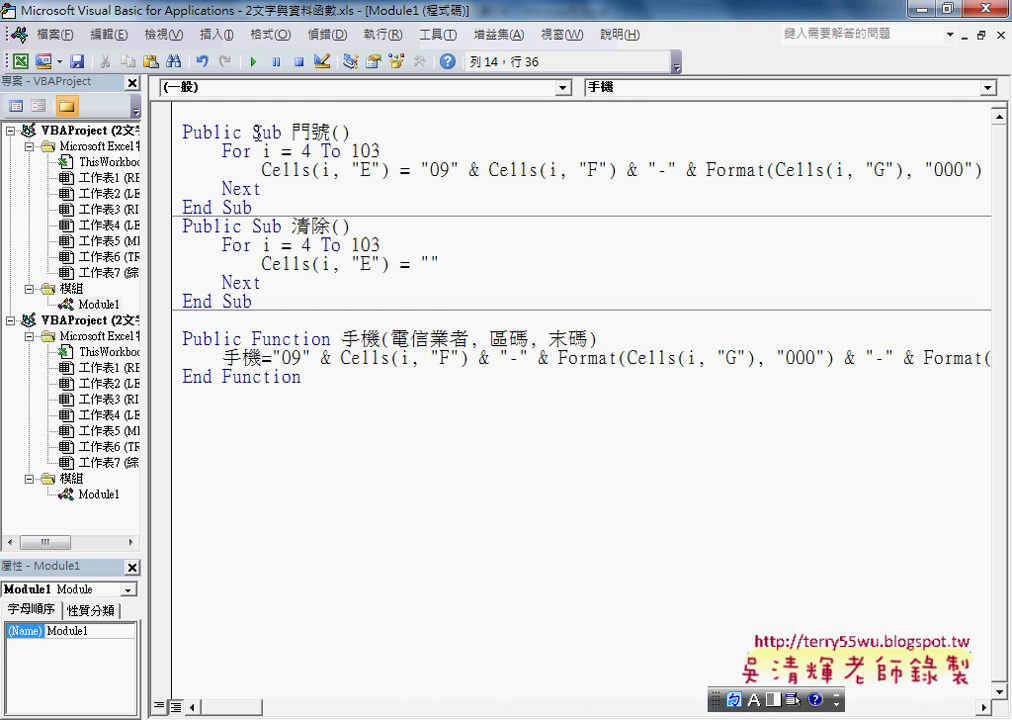
left_click_drag(254, 131, 284, 130)
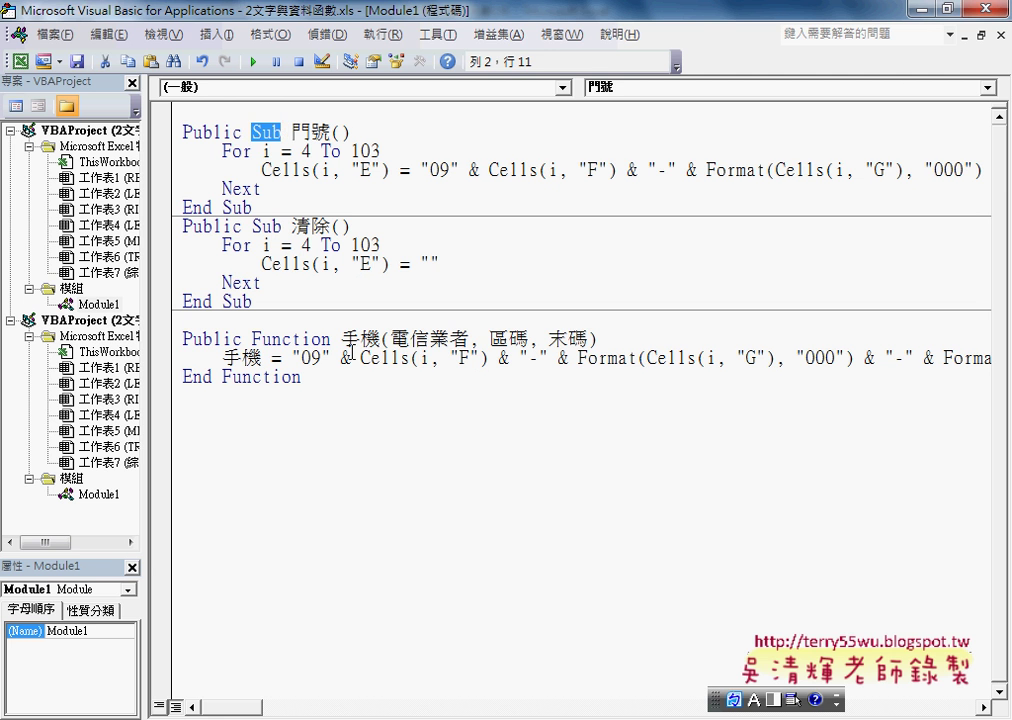
- Replace Cells(i, "F") in the function's expression with the 電信業者 parameter
left_click_drag(360, 357, 489, 360)
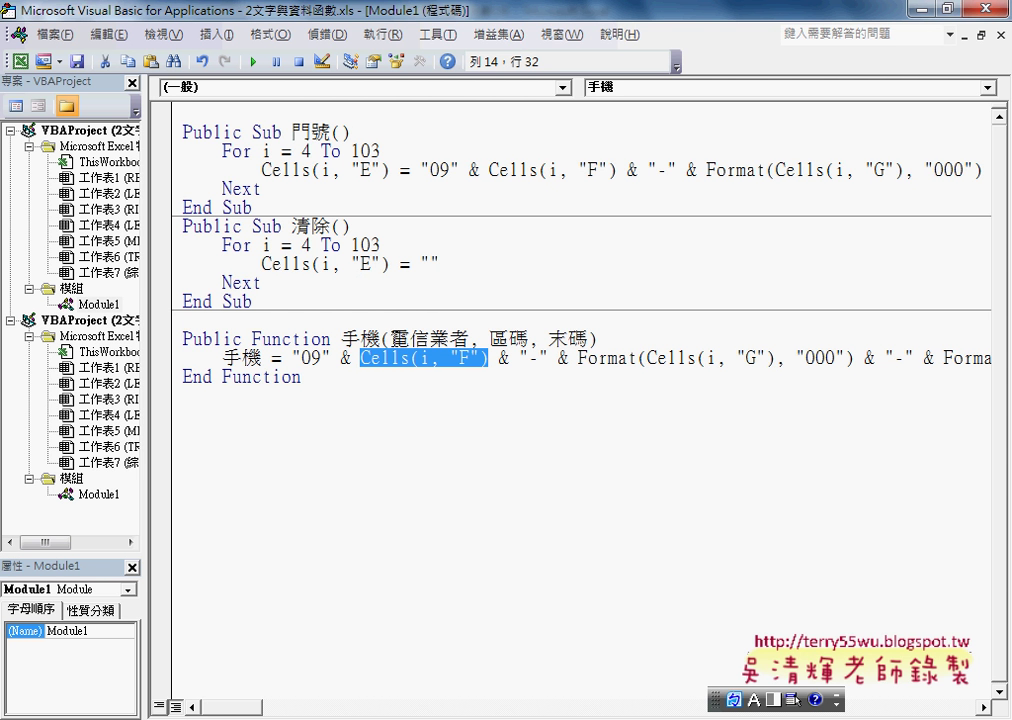
left_click_drag(390, 339, 468, 339)
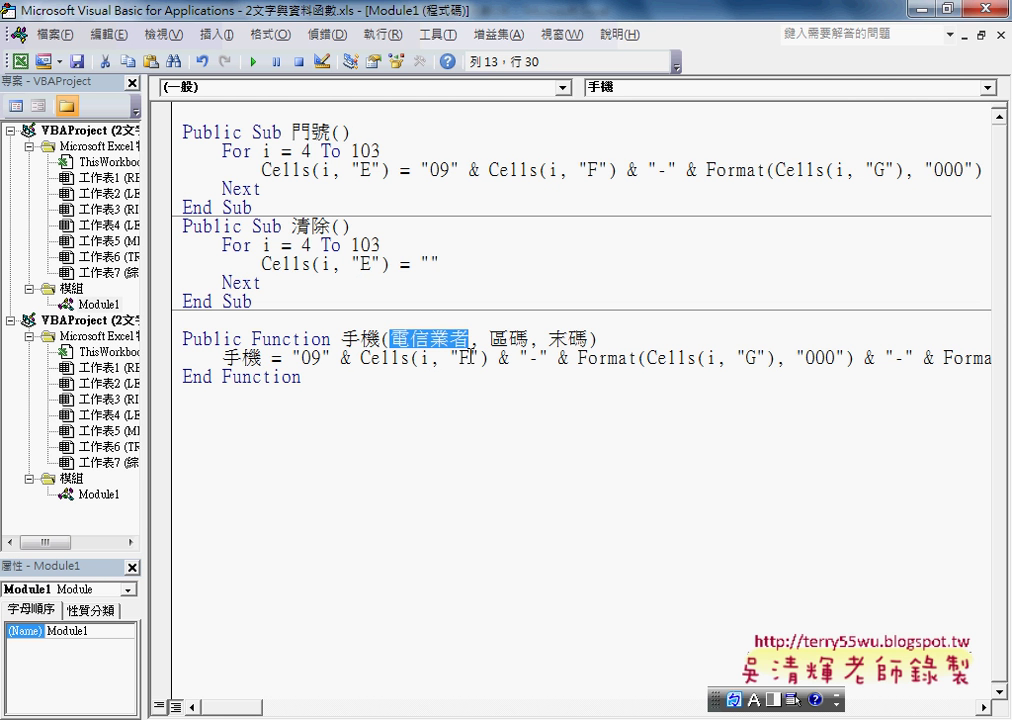
left_click_drag(361, 357, 488, 359)
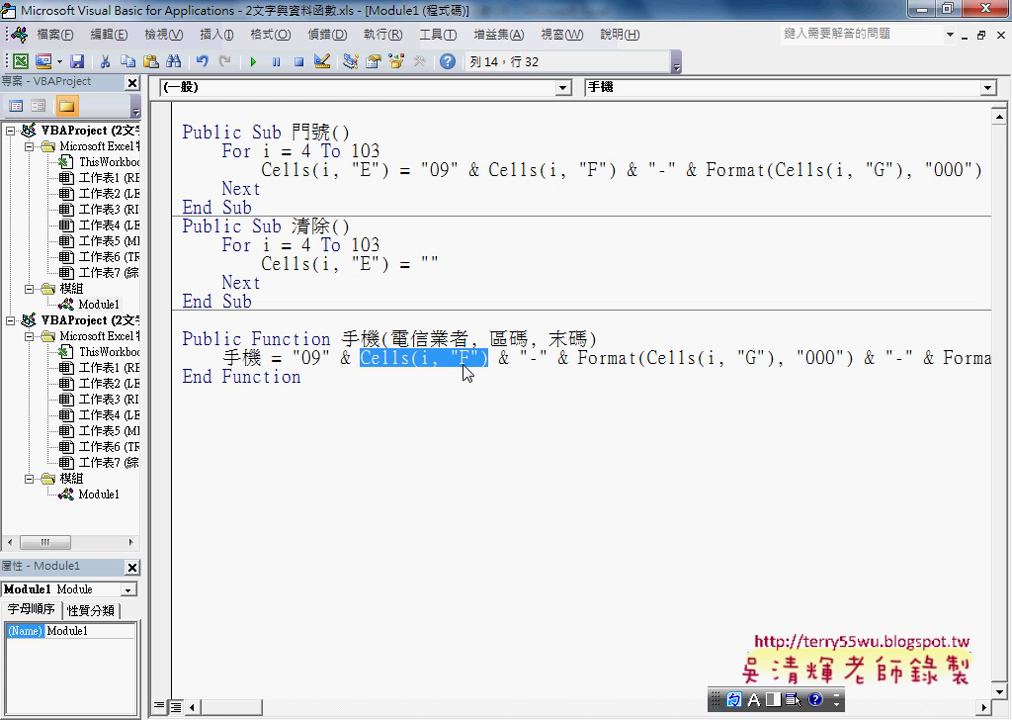
type("電信業者")
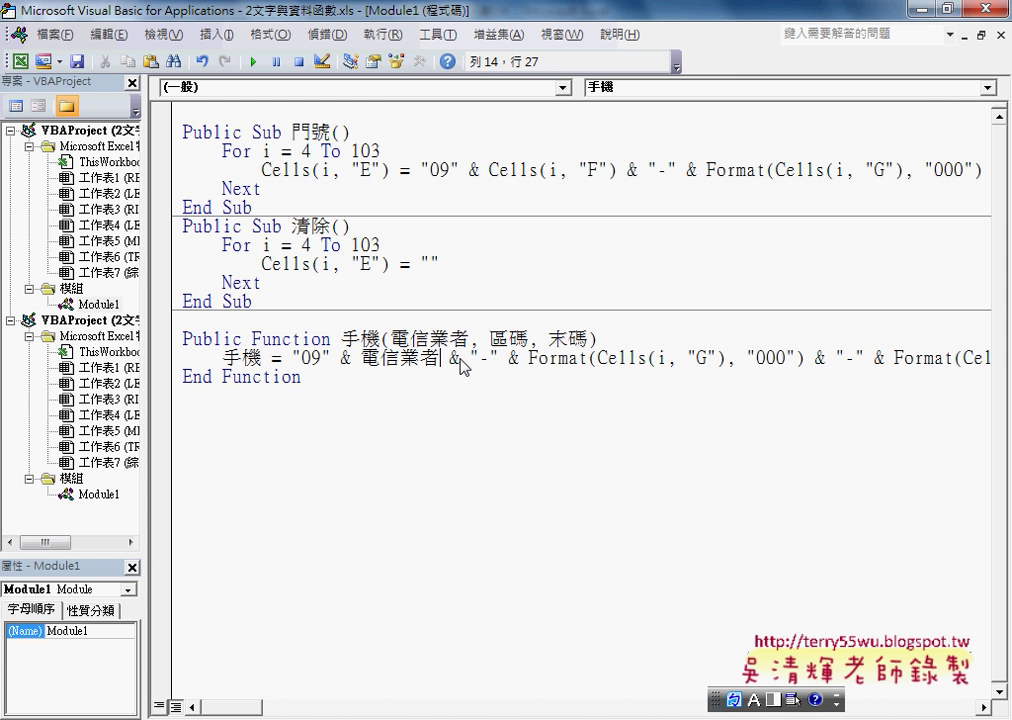
key("Up")
left_click(404, 357)
- Replace Cells(i, "G") with 區碼 and the column H reference with 末碼
left_click_drag(489, 340, 530, 341)
key("ctrl+c")
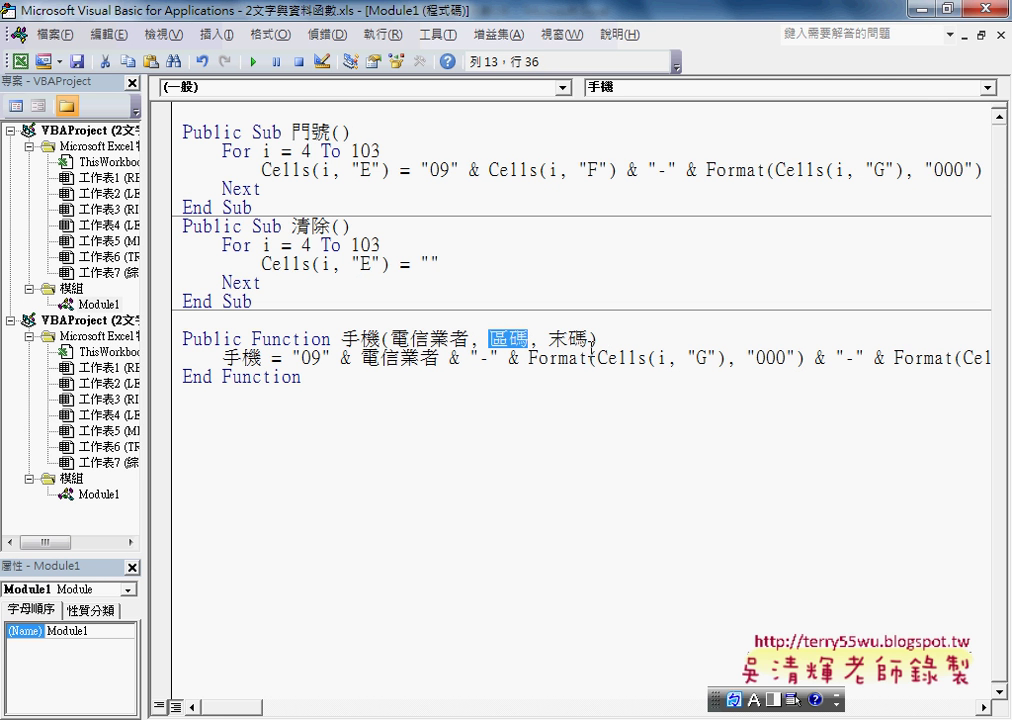
left_click_drag(598, 358, 726, 360)
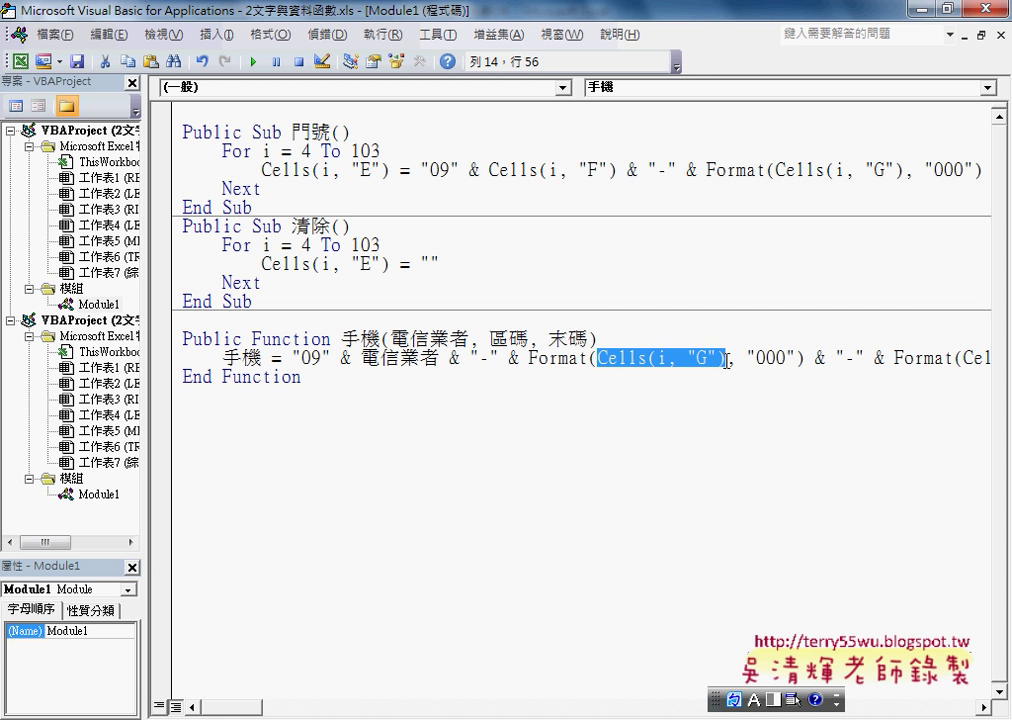
key("ctrl+v")
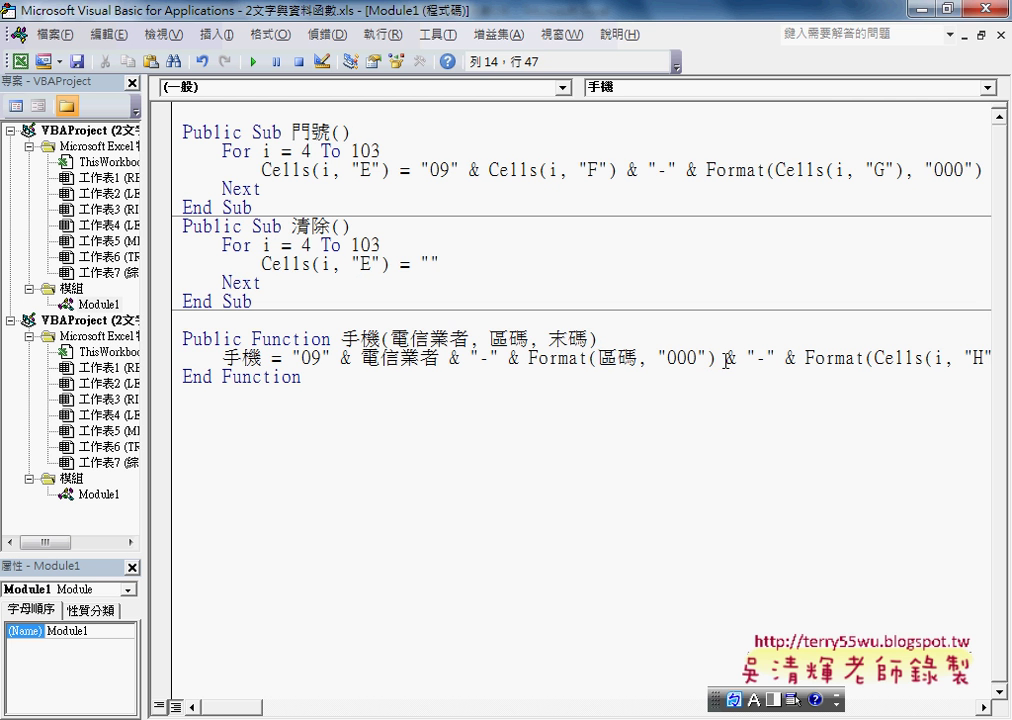
double_click(580, 338)
key("ctrl+c")
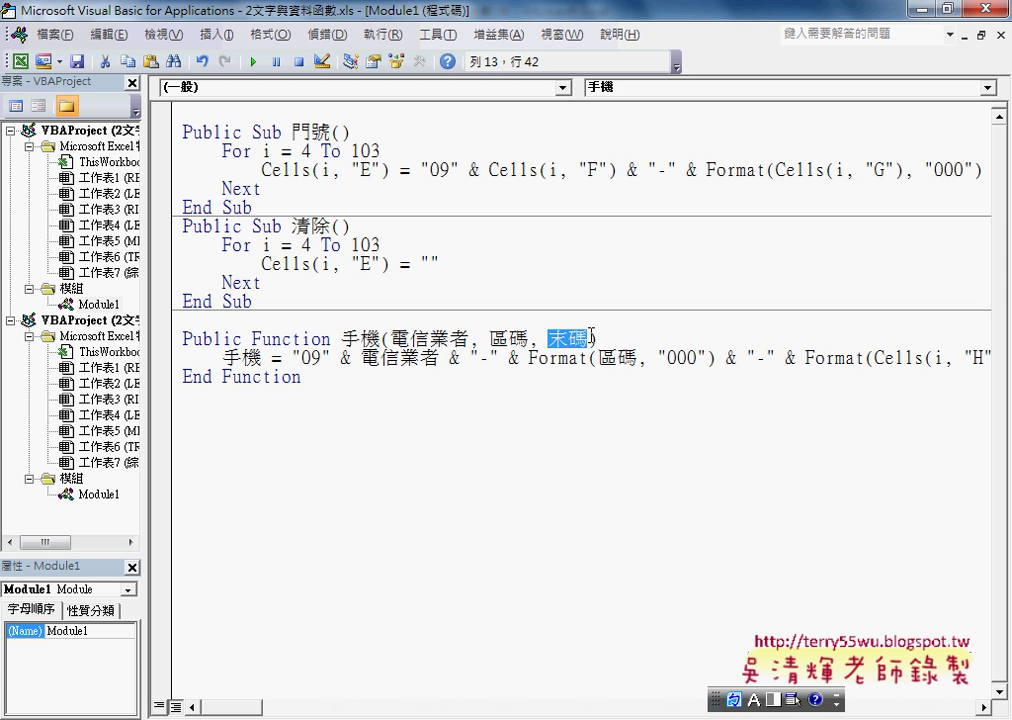
left_click_drag(242, 708, 258, 710)
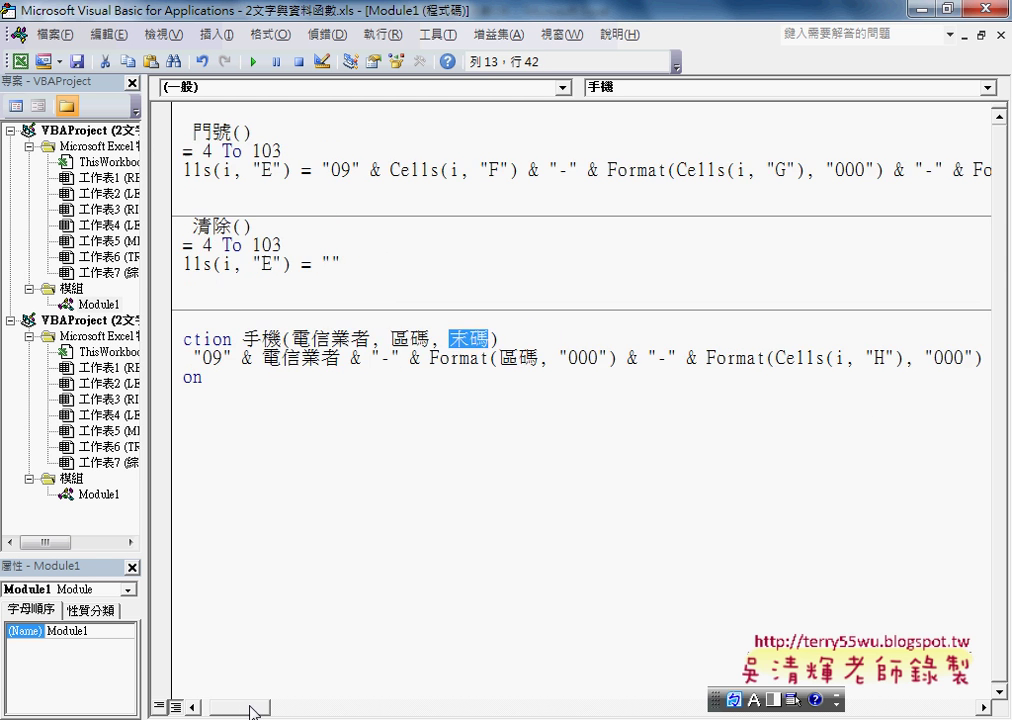
left_click_drag(677, 358, 806, 357)
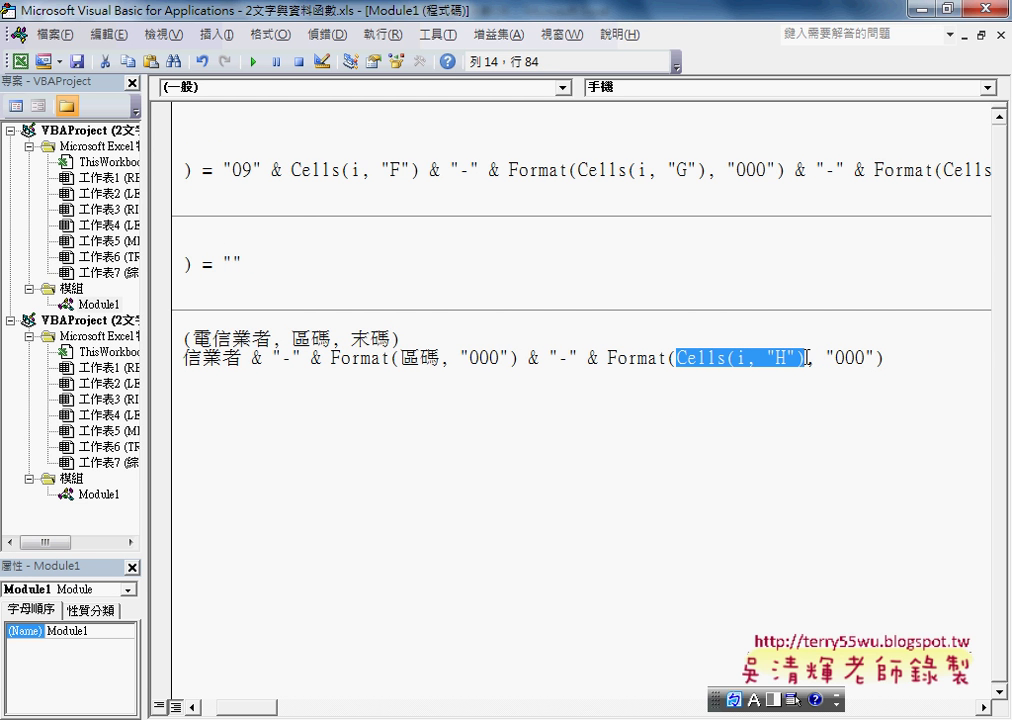
key("ctrl+v")
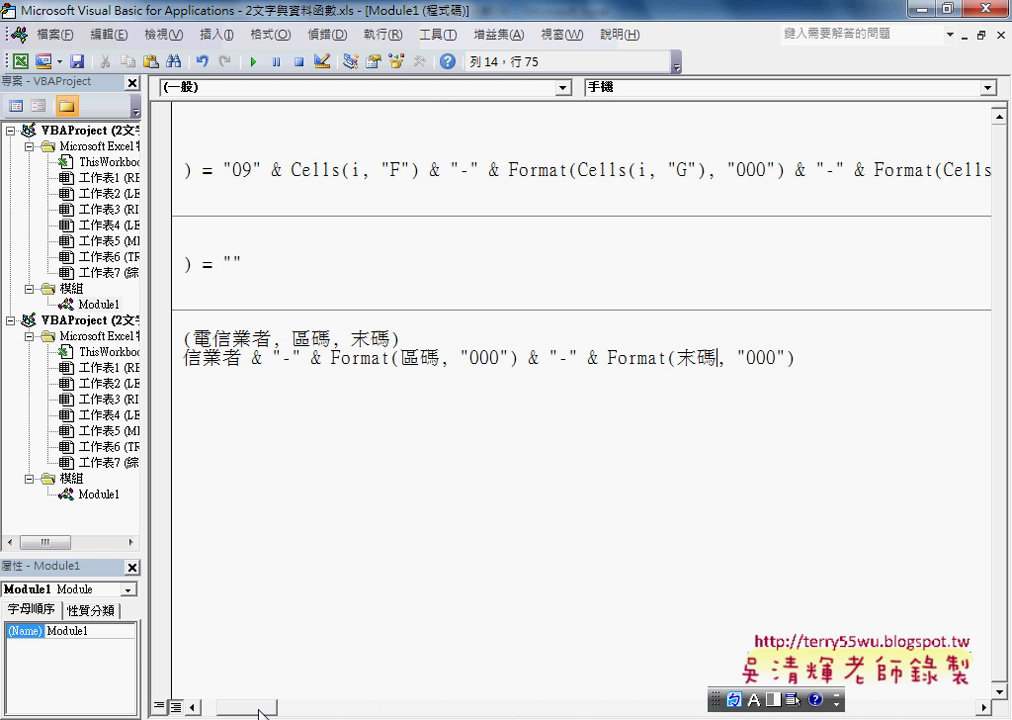
left_click_drag(260, 708, 245, 708)
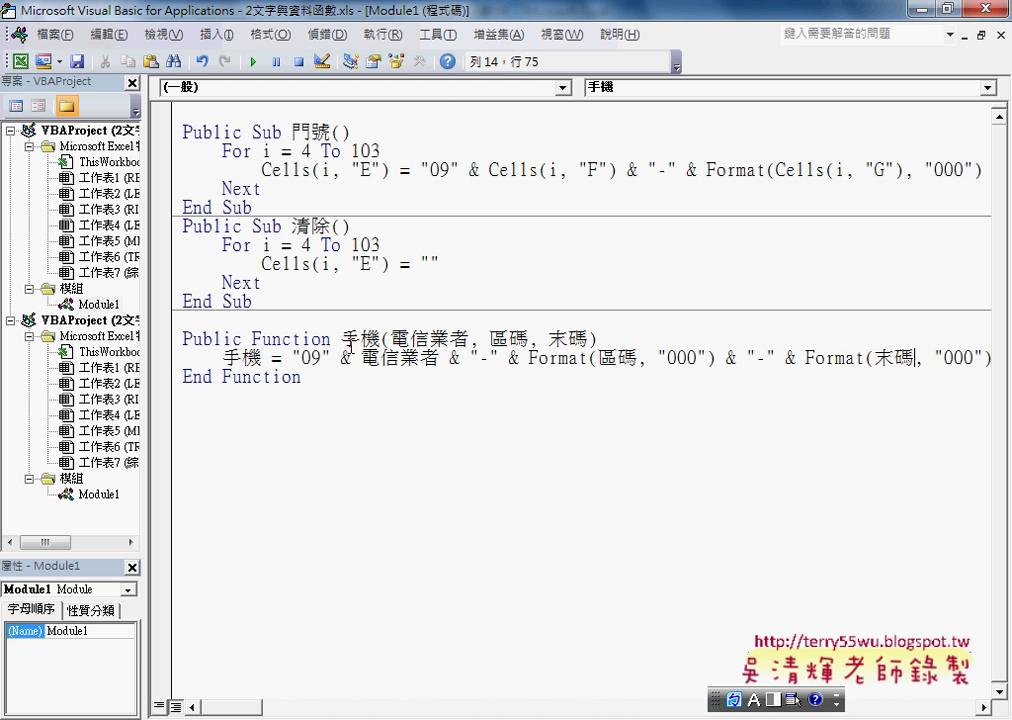
- Highlight the function name, parameters, expression and return assignment to explain the code
left_click_drag(341, 340, 380, 340)
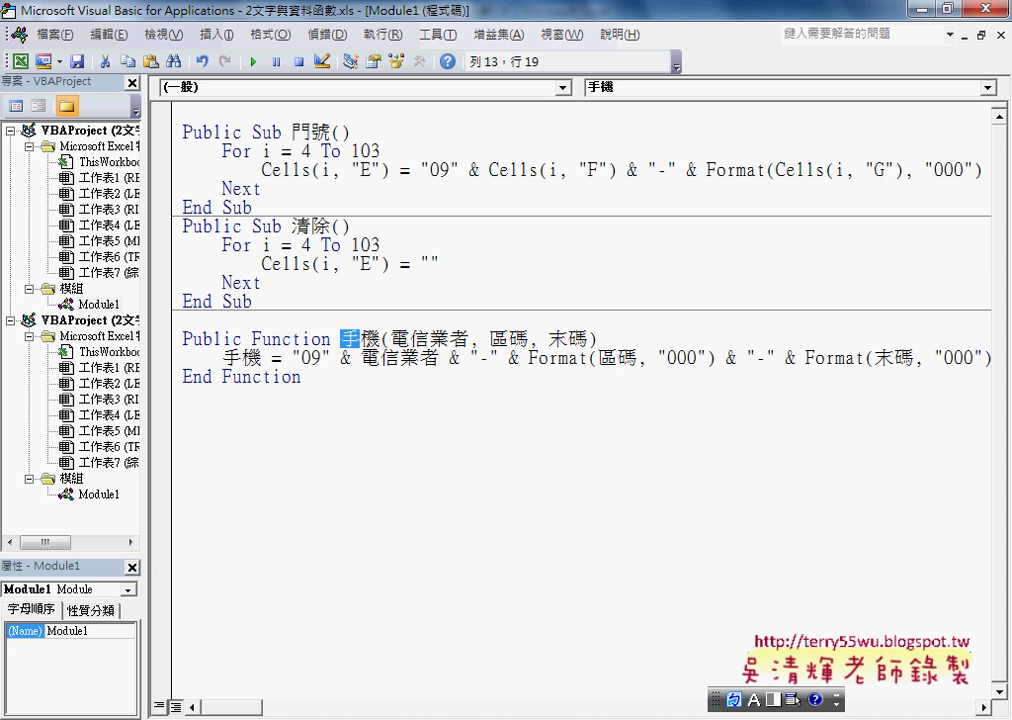
left_click_drag(252, 340, 538, 360)
left_click(340, 340)
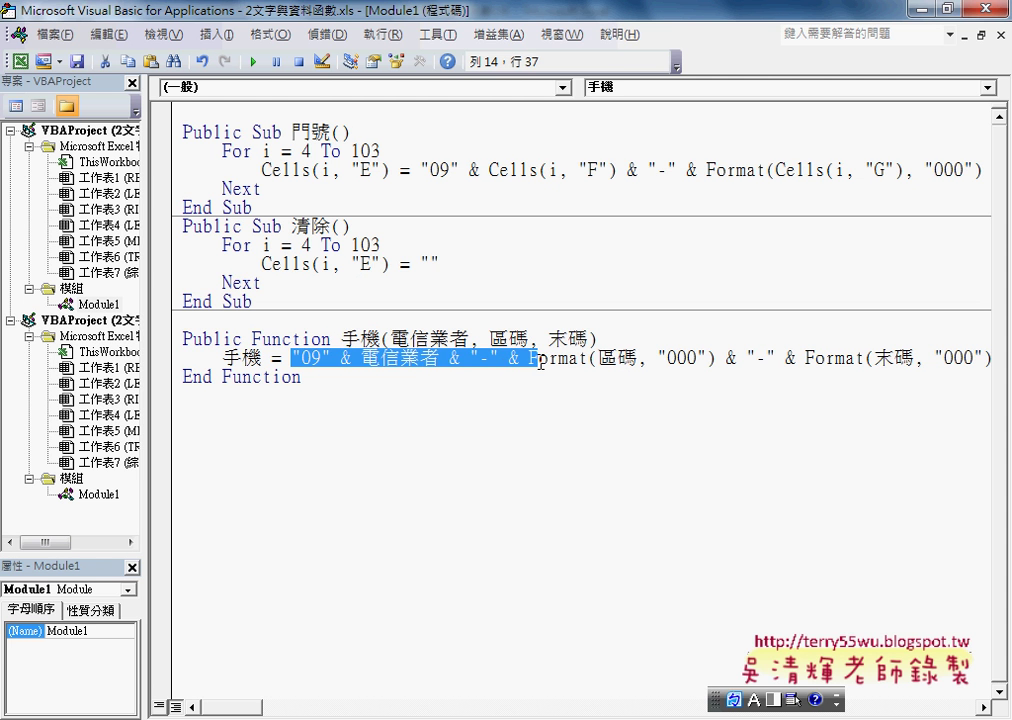
left_click(410, 340)
left_click_drag(390, 340, 450, 340)
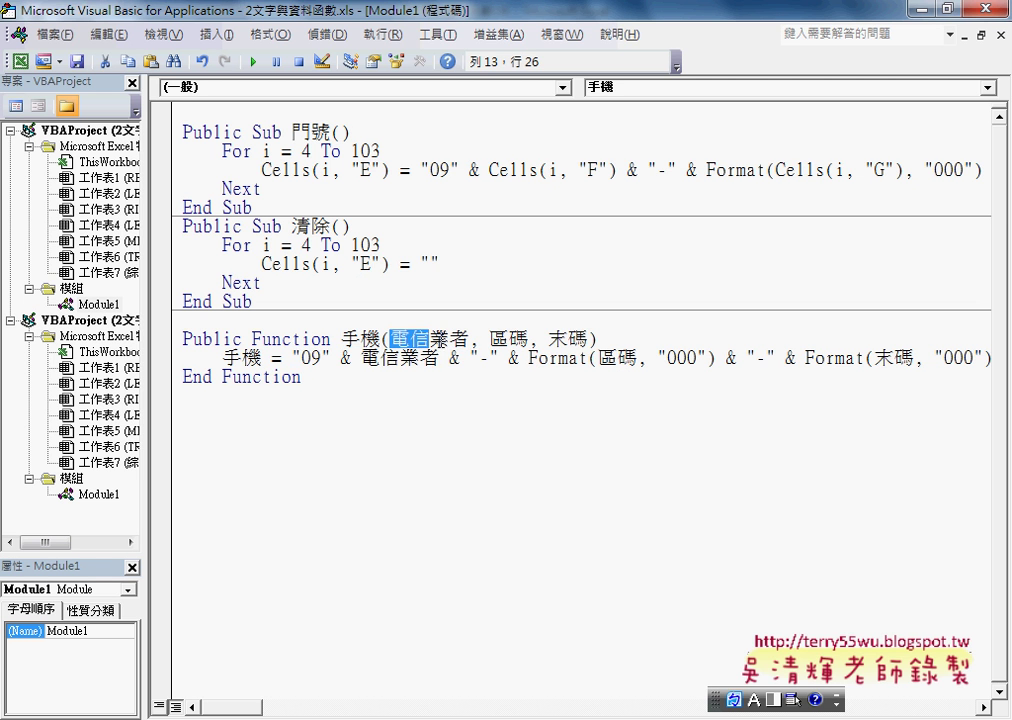
left_click(481, 341)
left_click_drag(291, 357, 950, 362)
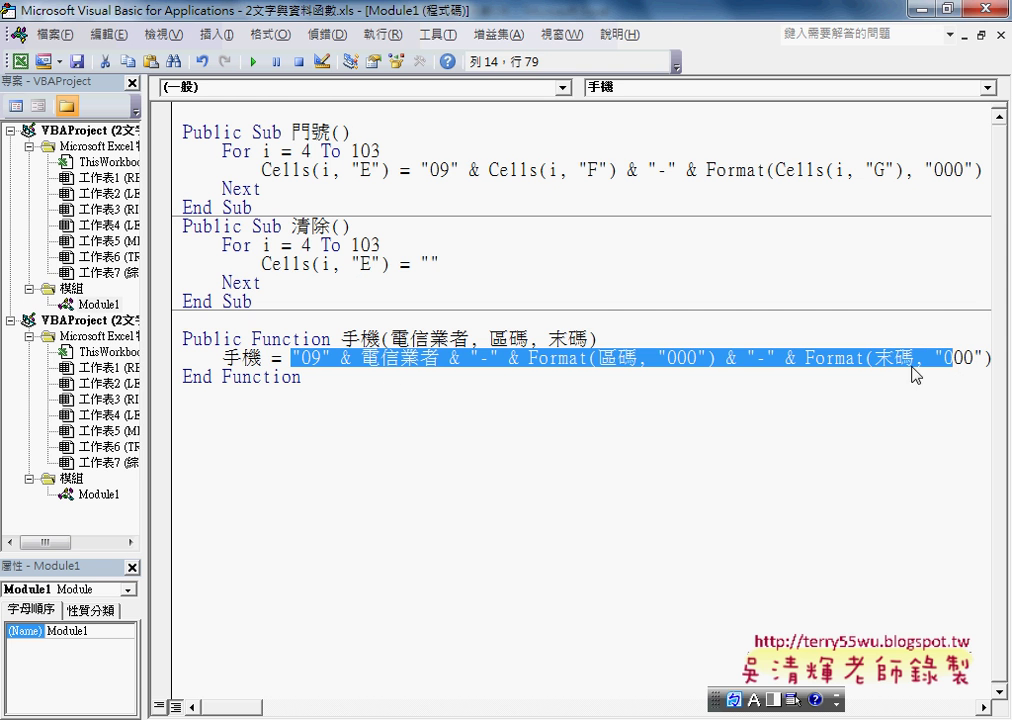
left_click_drag(221, 357, 261, 357)
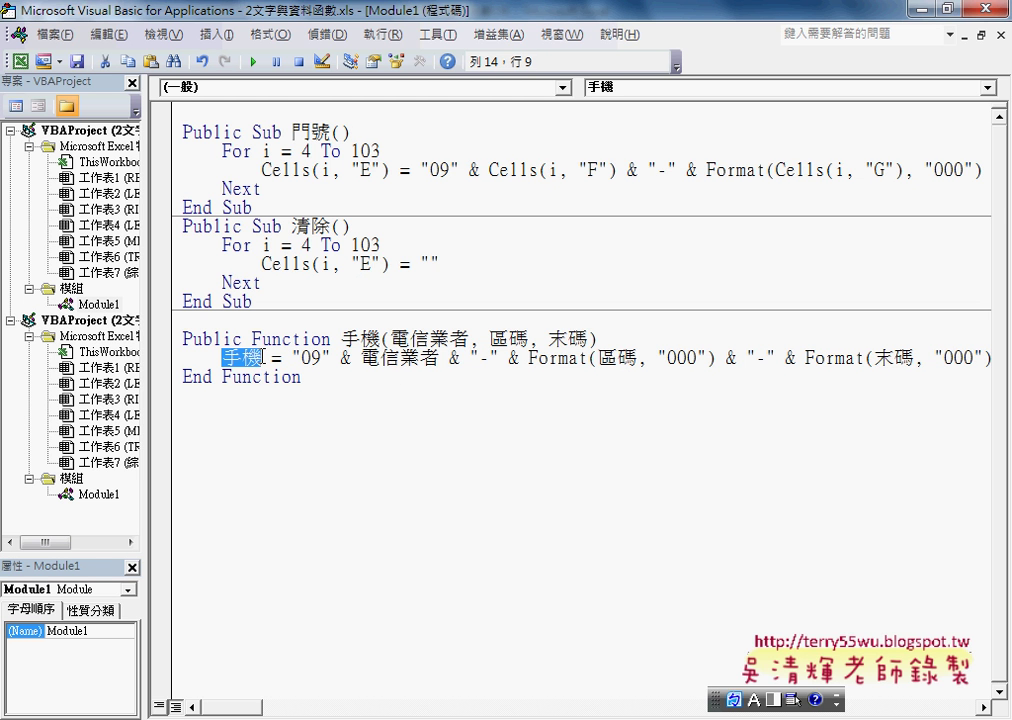
- Back in Excel, insert 手機 in E4 with arguments F4, G4 and H4
left_click(918, 8)
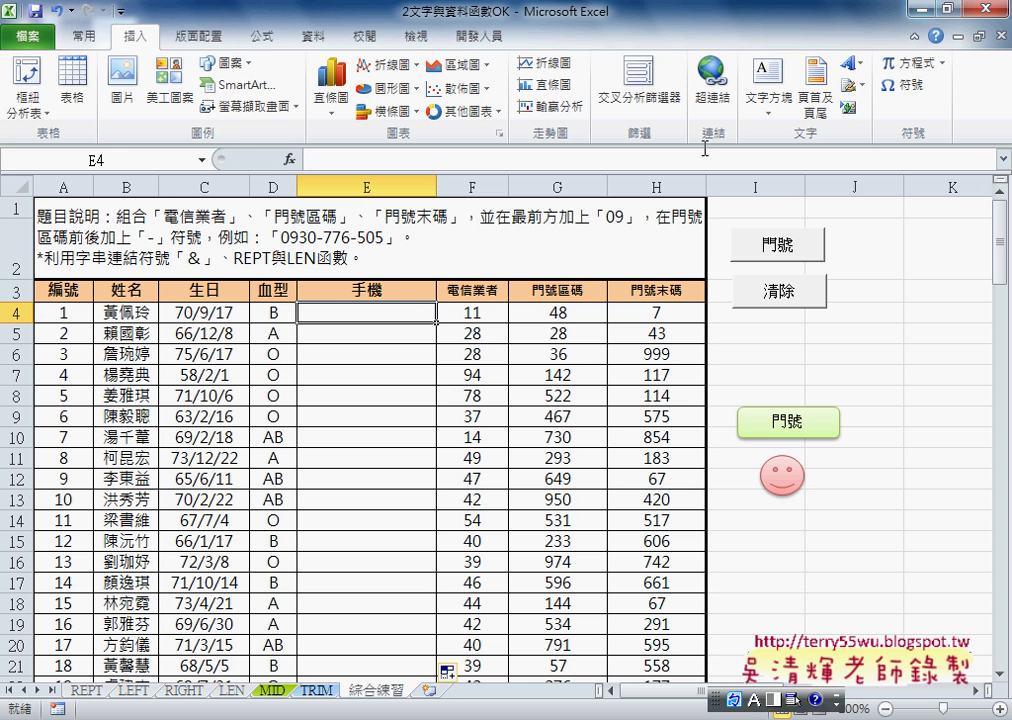
left_click(289, 159)
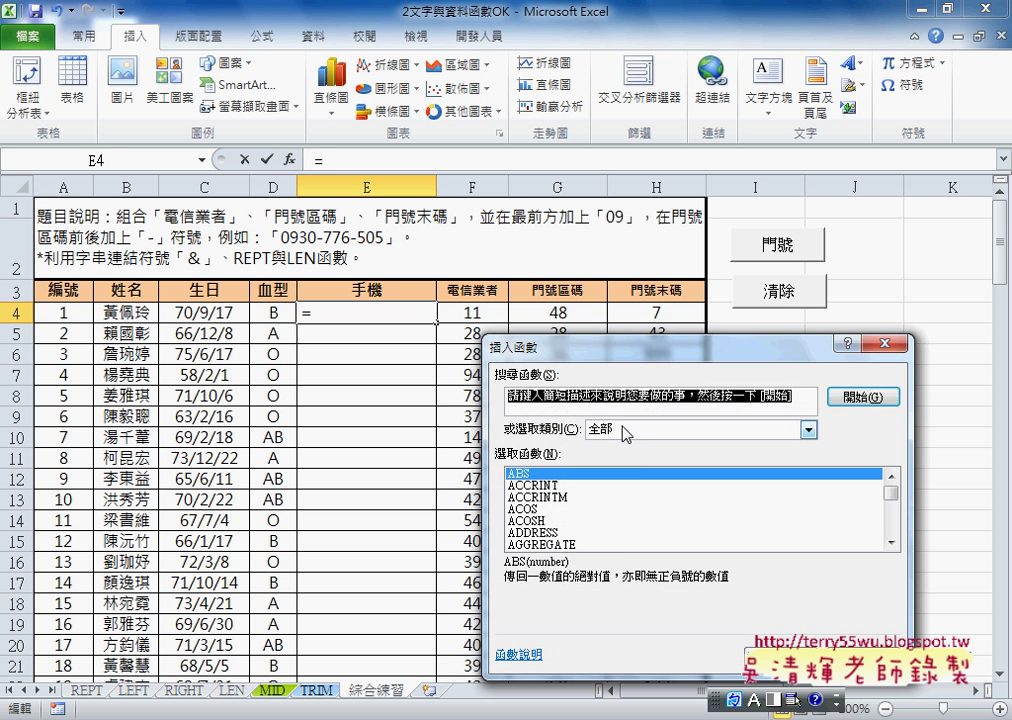
key("End")
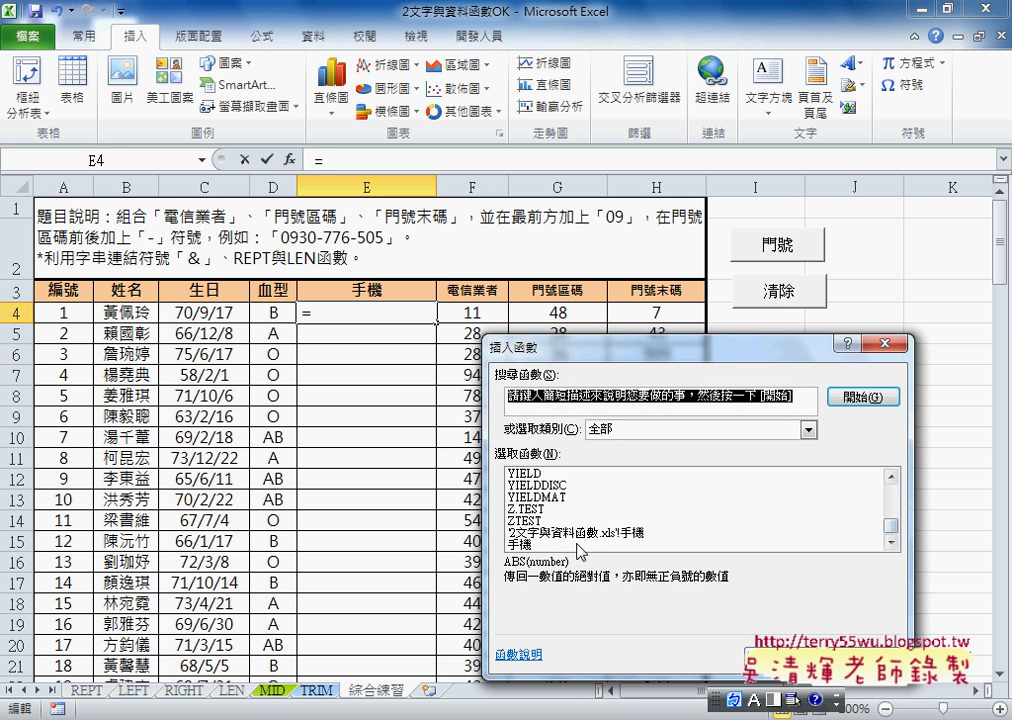
key("Return")
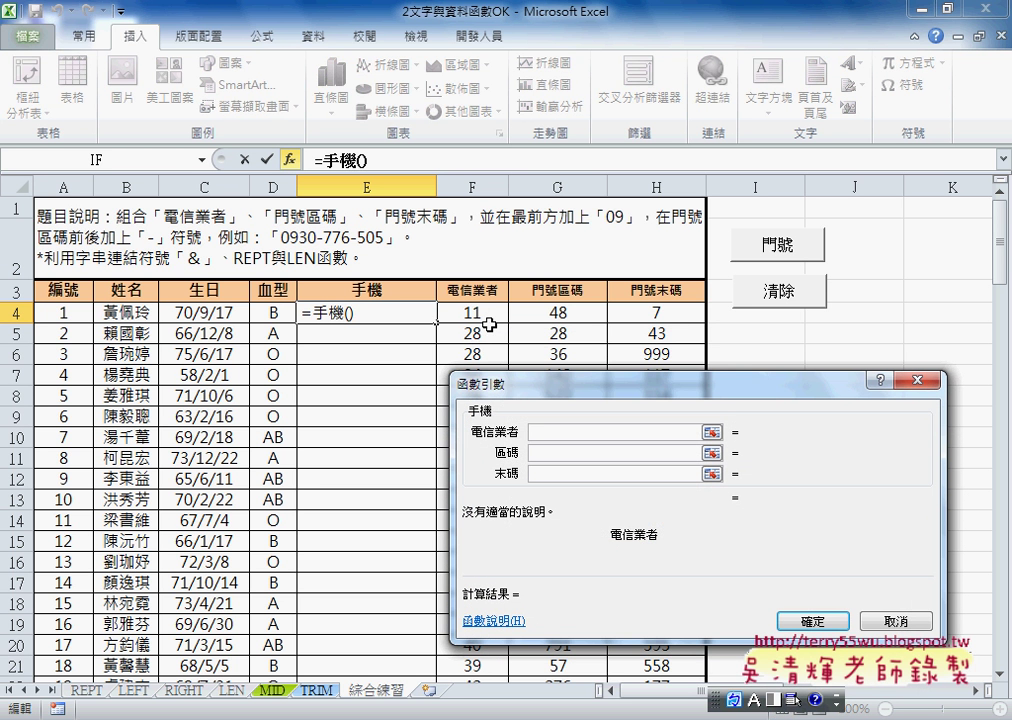
left_click(472, 312)
key("Tab")
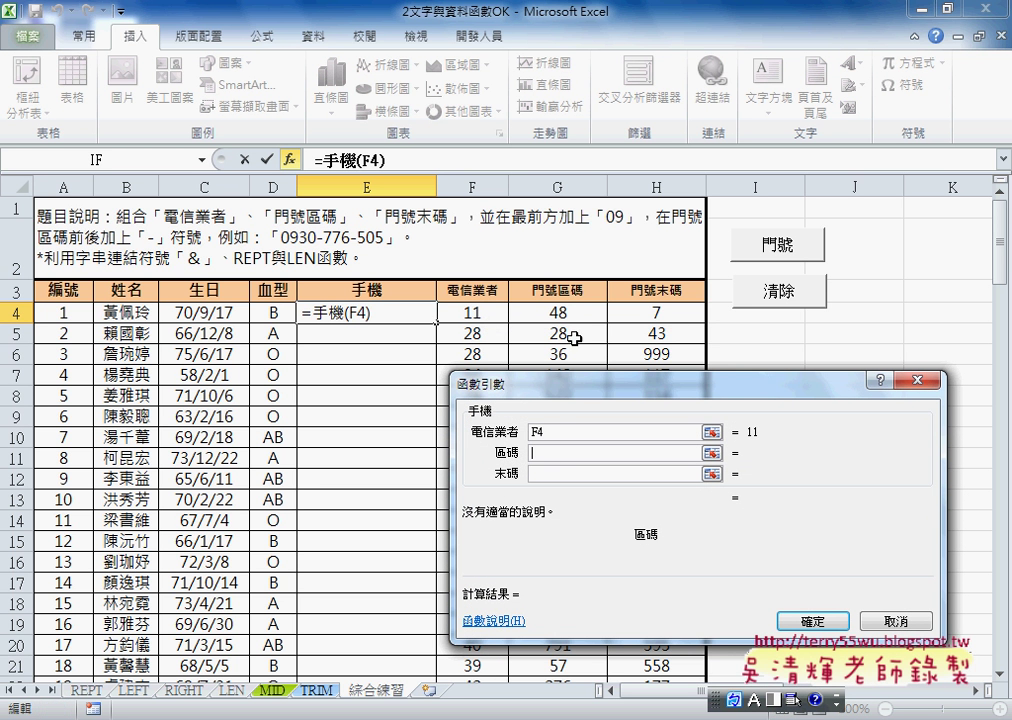
left_click(563, 316)
key("Tab")
left_click(657, 313)
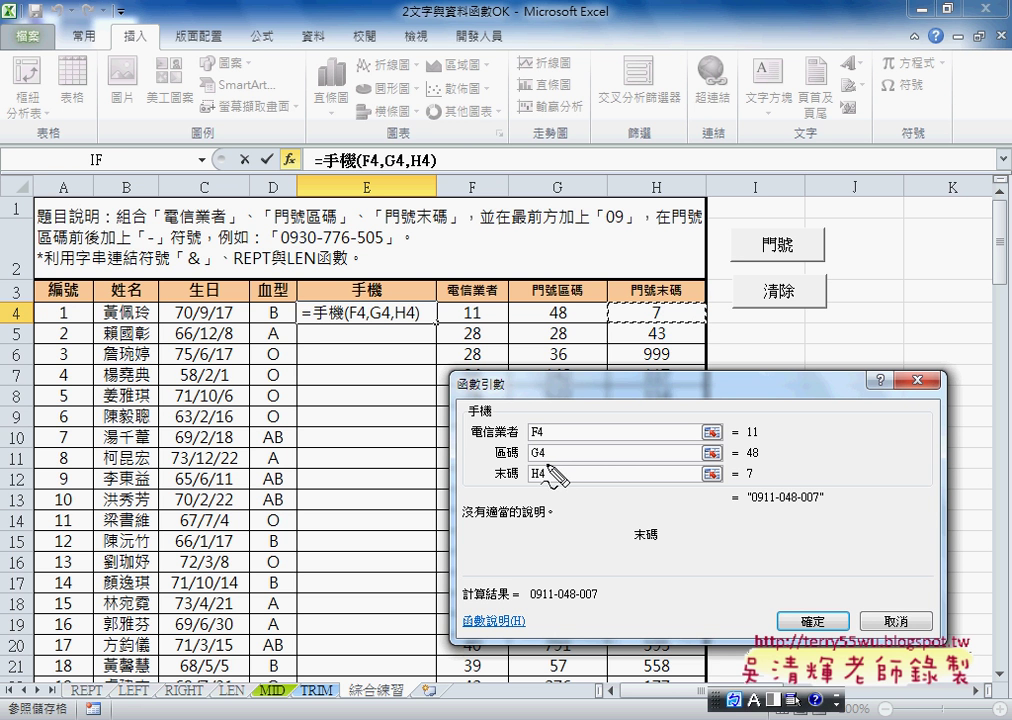
- Confirm the =手機 formula in E4 and fill it down the whole column
key("shift")
left_click_drag(752, 486, 760, 479)
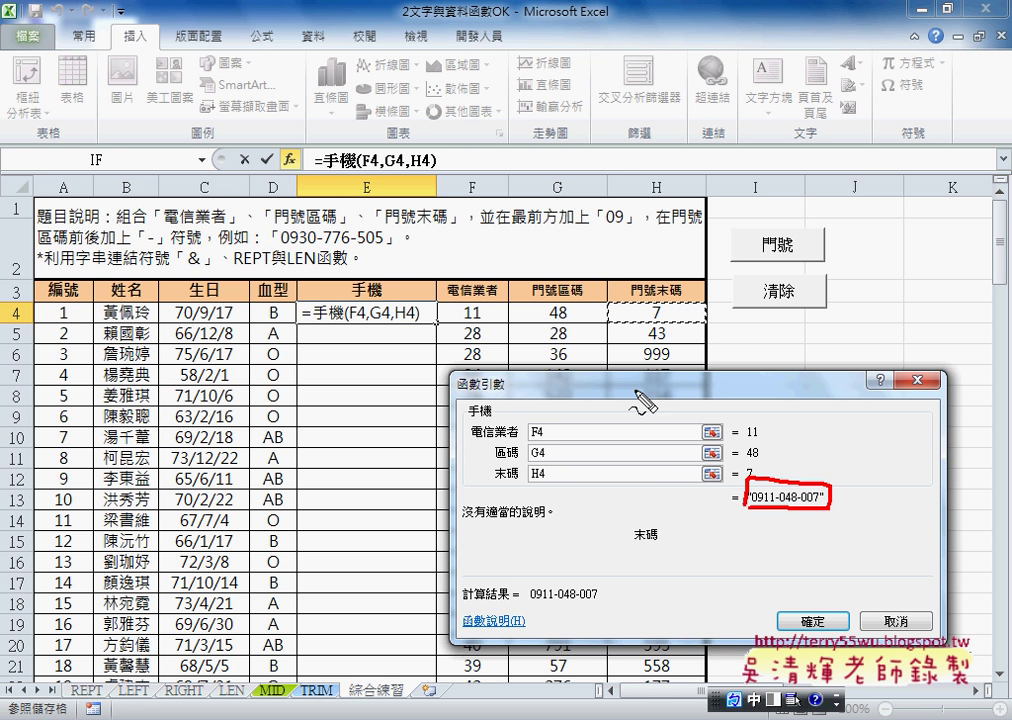
left_click_drag(490, 402, 458, 407)
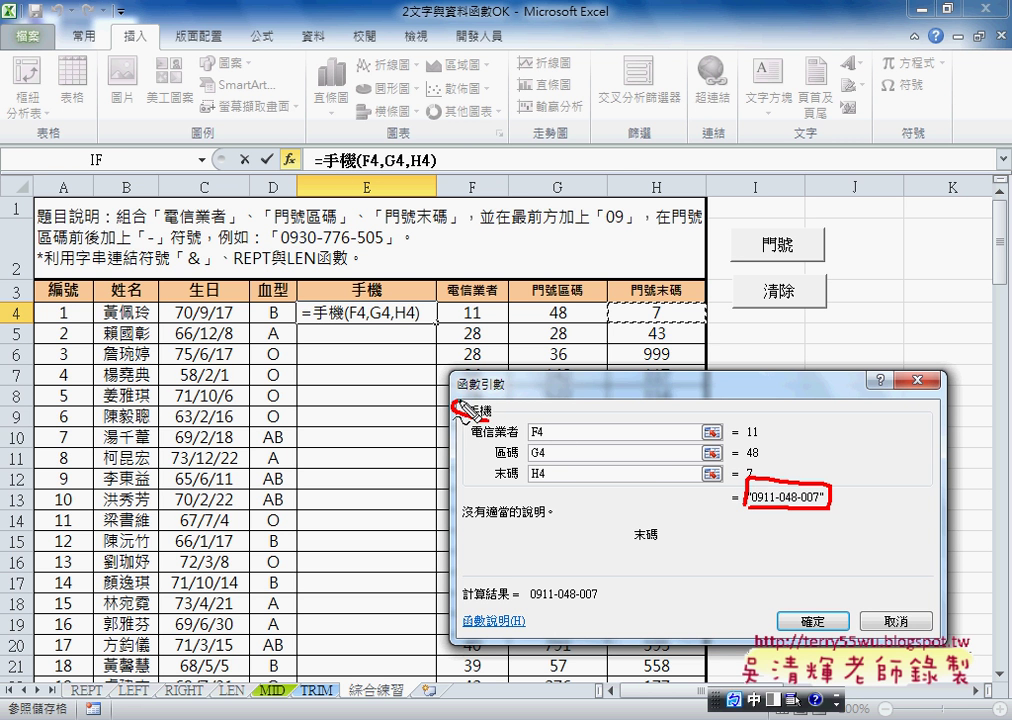
mouse_move(752, 490)
left_mouse_down()
mouse_move(468, 407)
mouse_move(422, 335)
left_mouse_up()
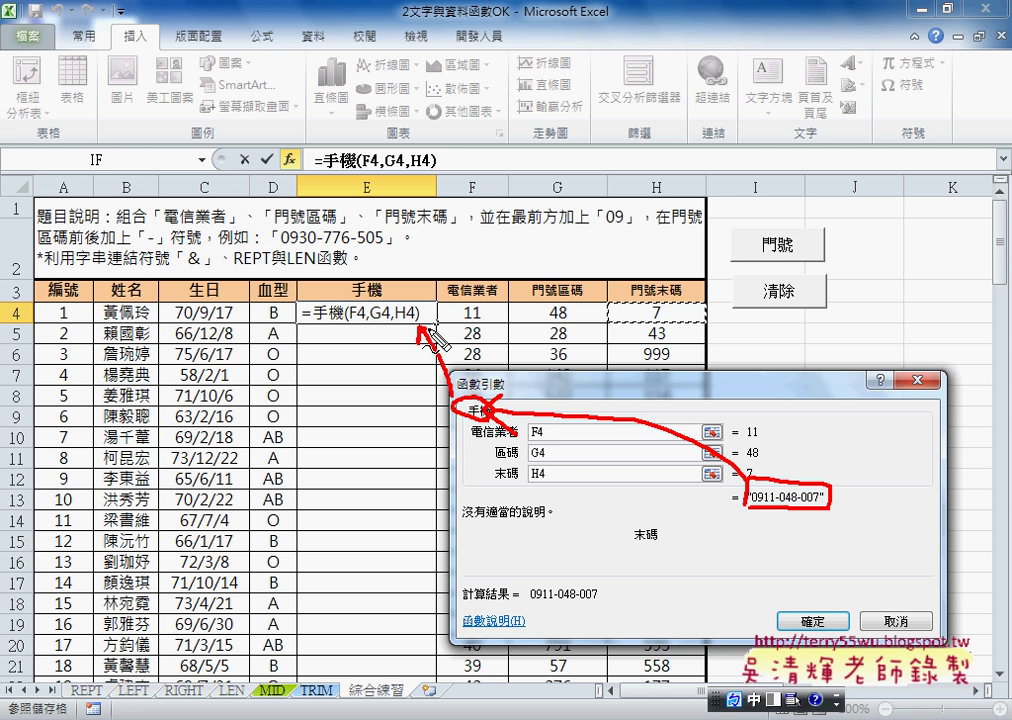
mouse_move(422, 335)
left_mouse_down()
mouse_move(290, 314)
mouse_move(430, 333)
left_mouse_up()
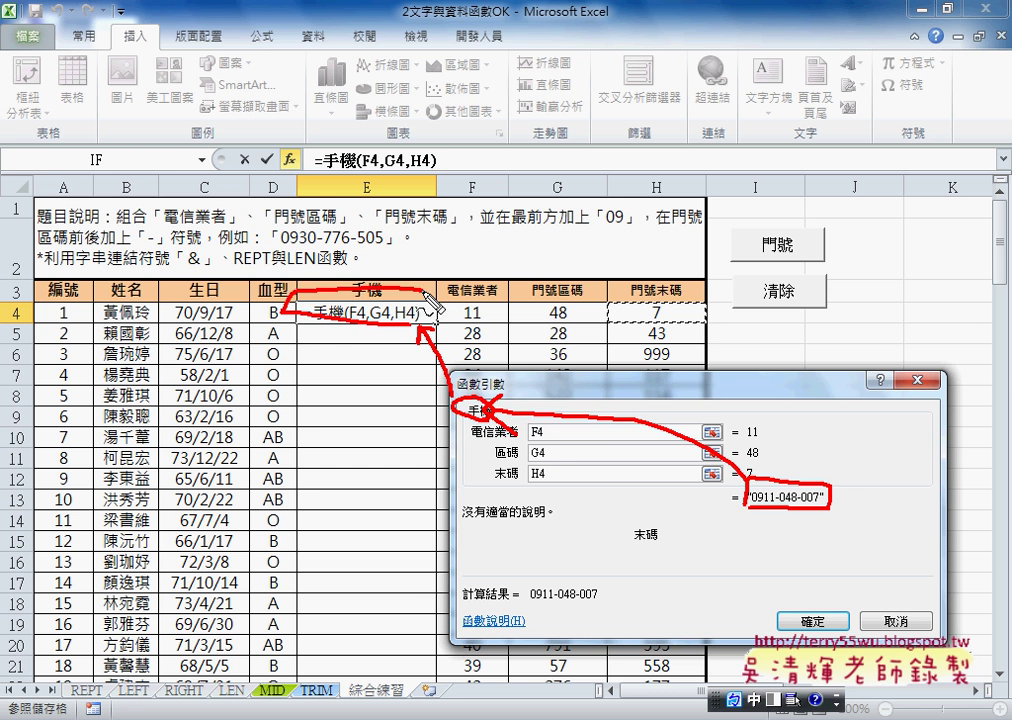
key("Escape")
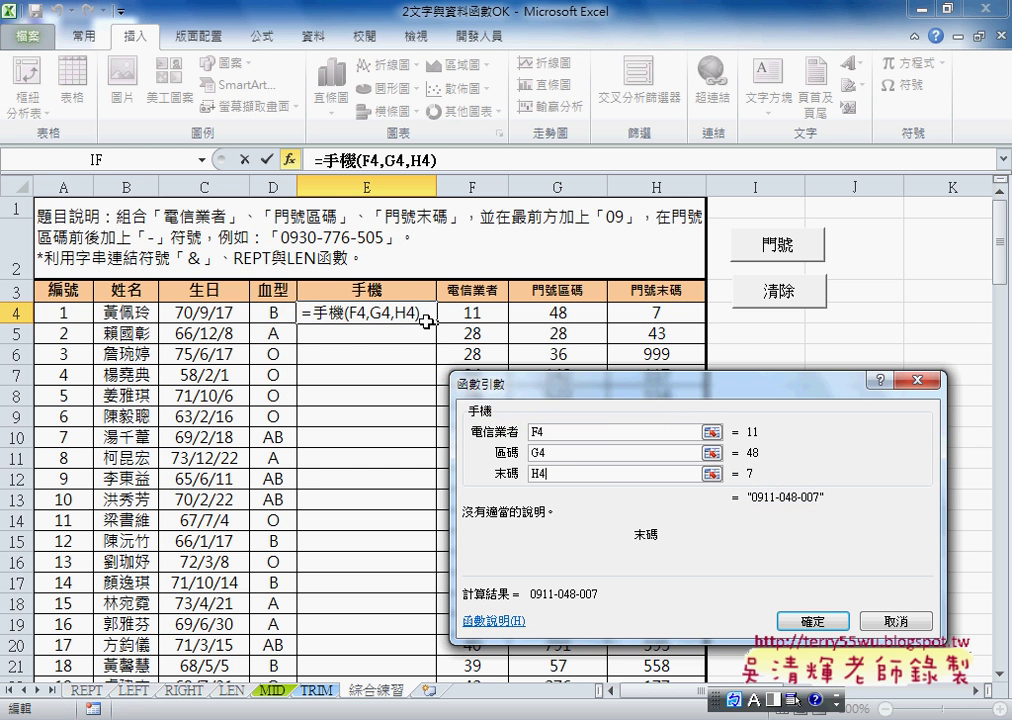
left_click(818, 625)
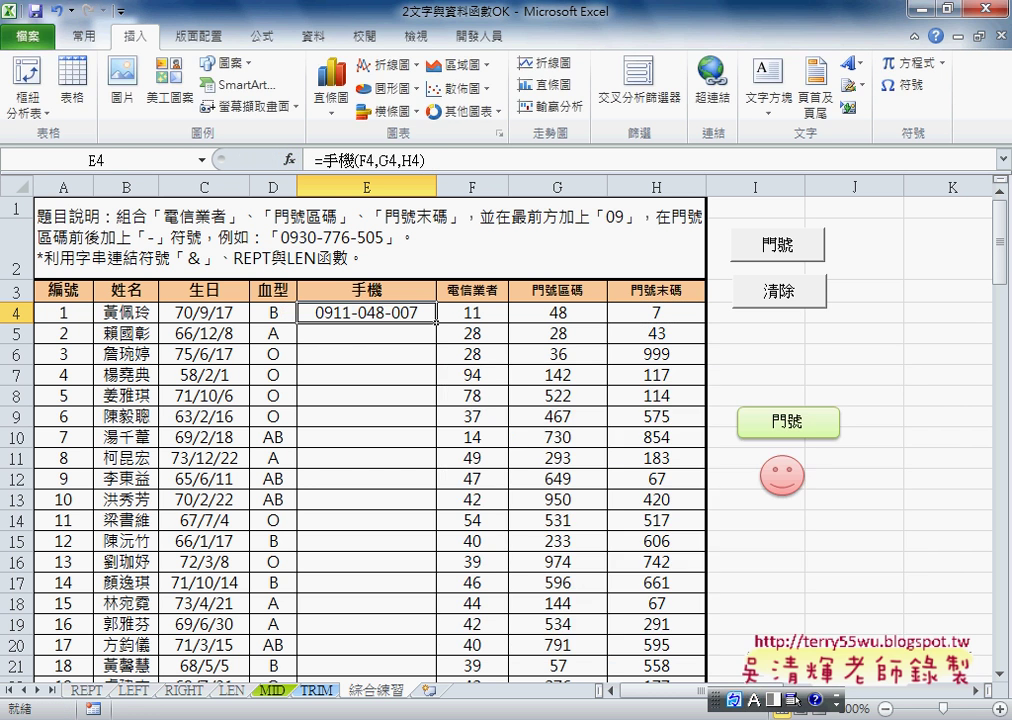
double_click(434, 321)
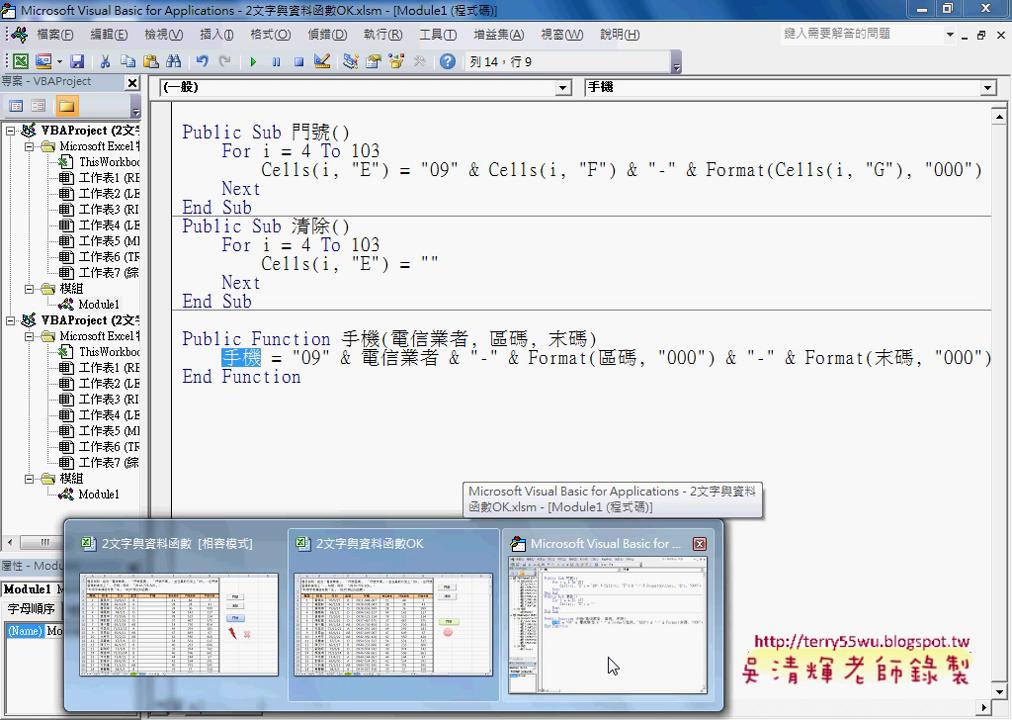
- Return to the VBA editor and highlight the Function keyword of the 手機 declaration
left_click(605, 665)
left_click(457, 410)
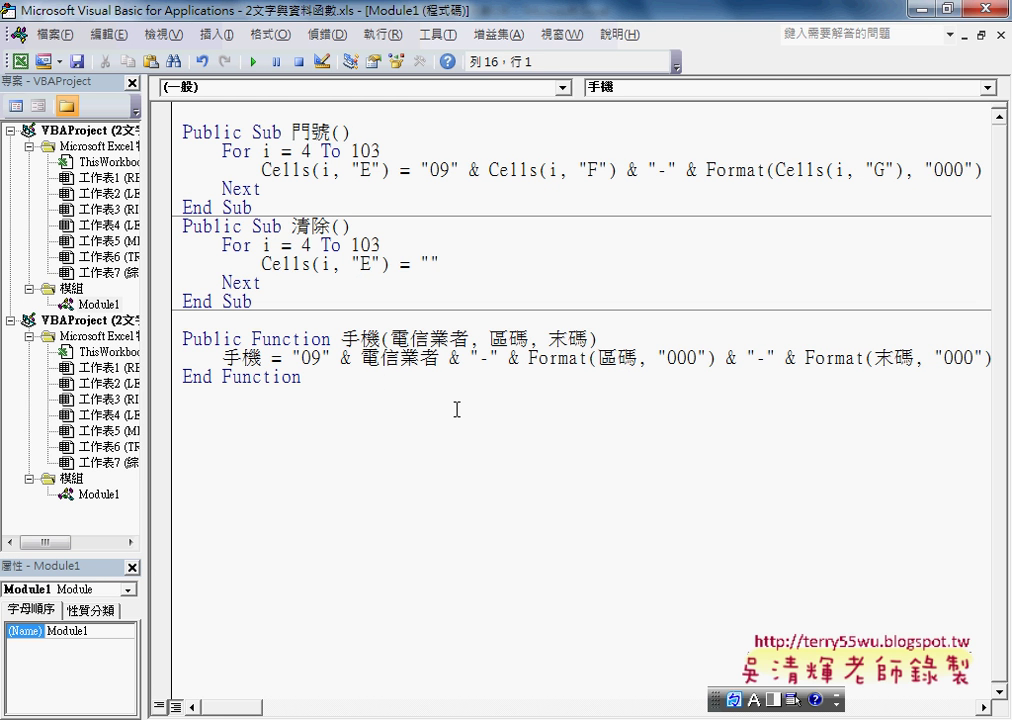
left_click(255, 338)
left_click_drag(255, 338, 331, 339)
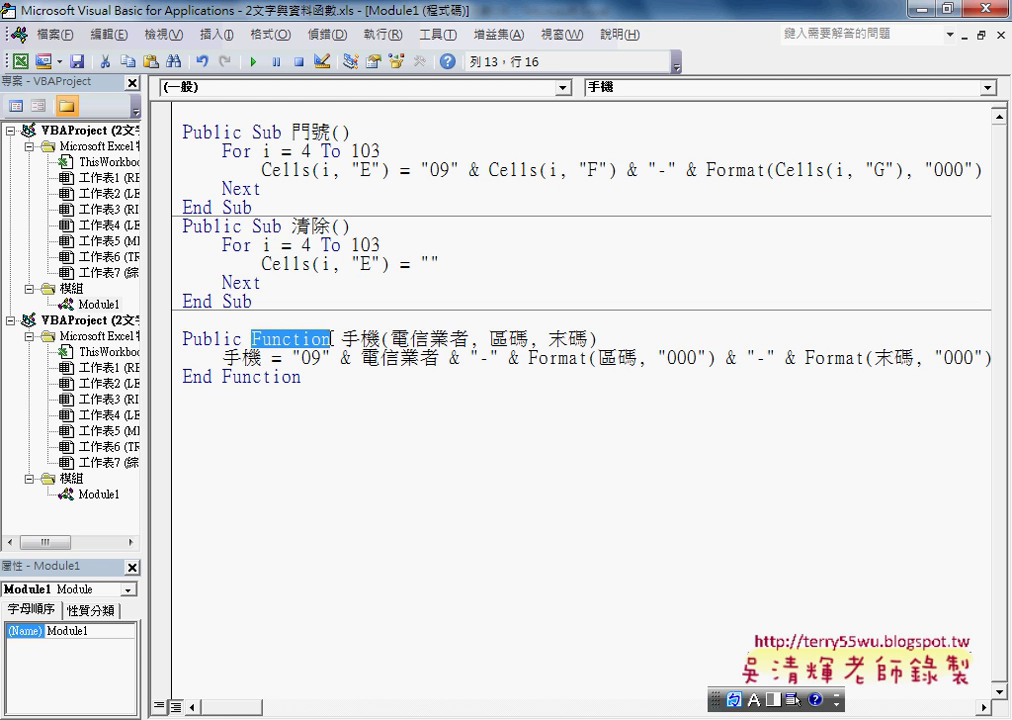
left_click(341, 339)
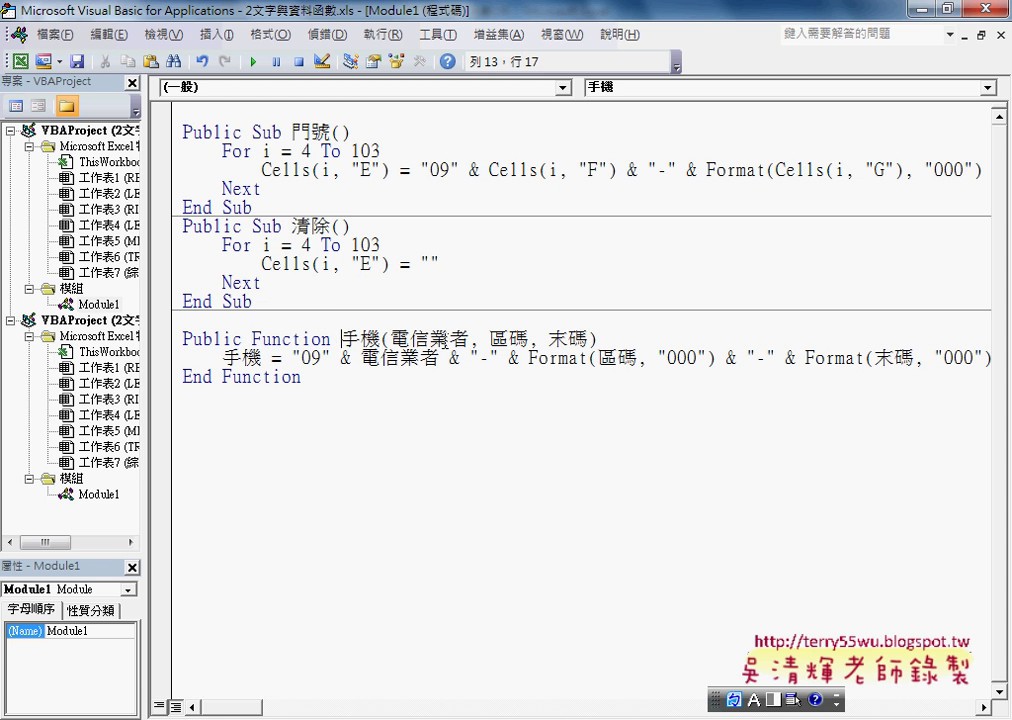
- Highlight the 電信業者 parameter, then shrink the project panes to widen the code area
left_click(410, 339)
left_click(509, 339)
left_click(568, 339)
left_click(500, 336)
left_click(583, 339)
left_click_drag(391, 339, 449, 339)
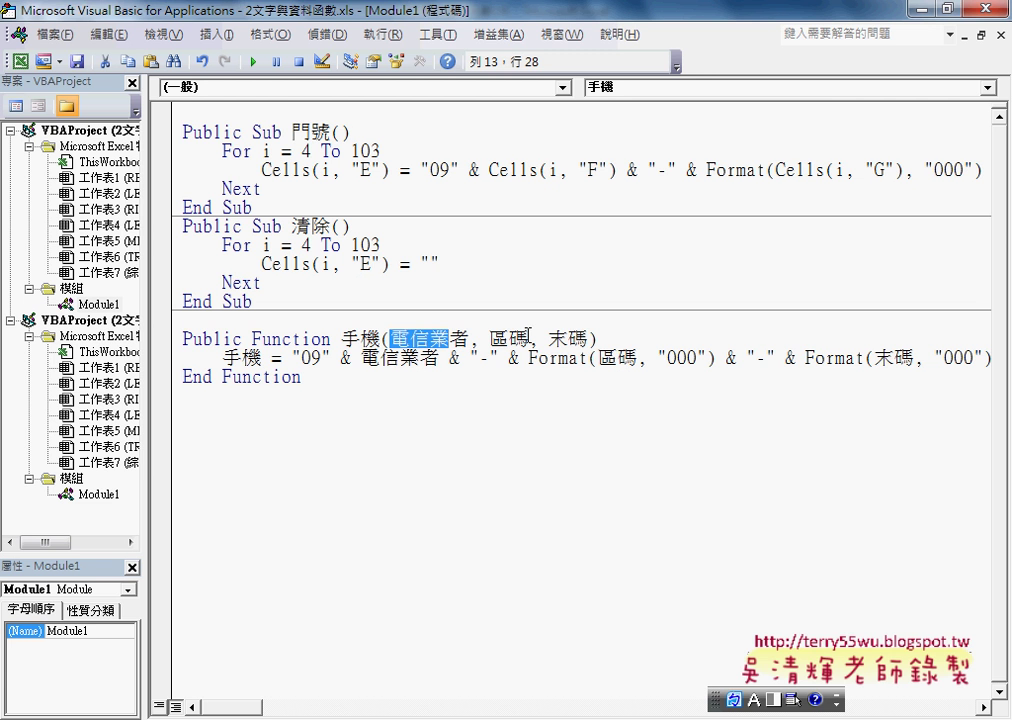
left_click_drag(391, 339, 469, 339)
left_click(421, 357)
left_click_drag(150, 385, 113, 380)
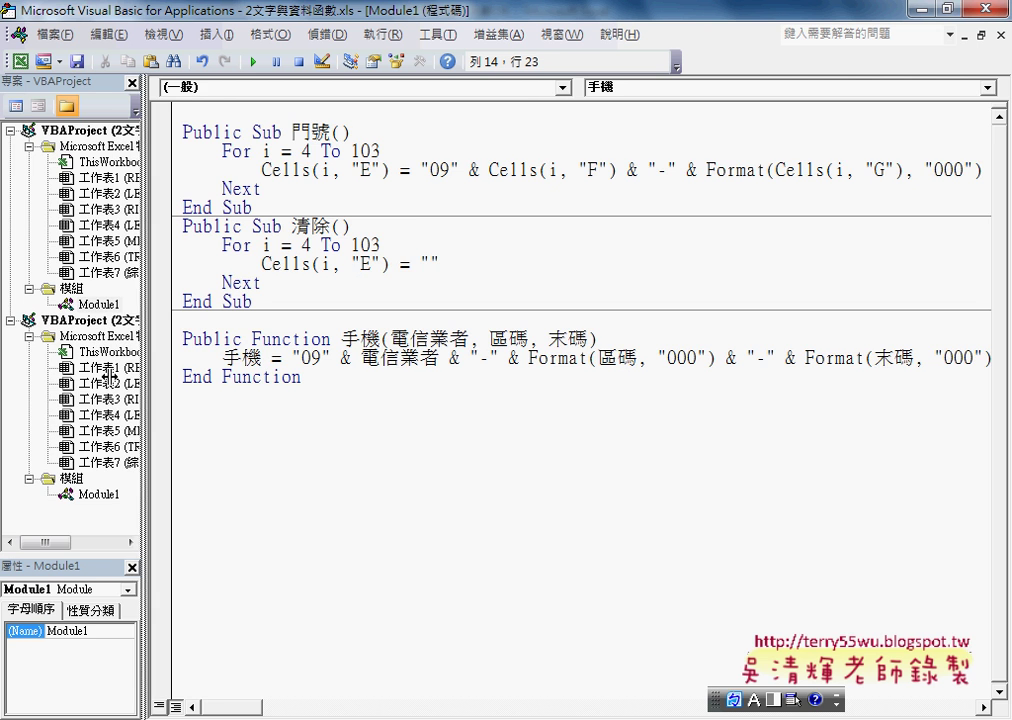